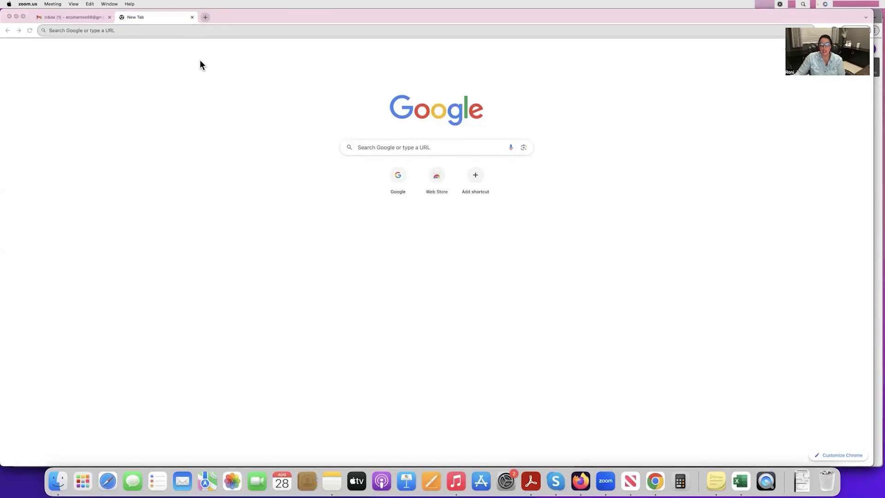
Step: Go to sellercentral.amazon.com in Chrome
click(187, 30)
text(se)
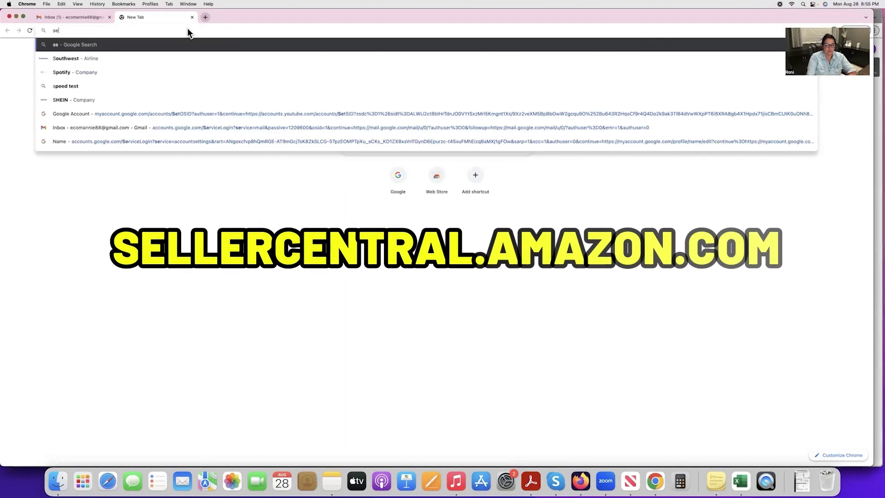
text(llercen)
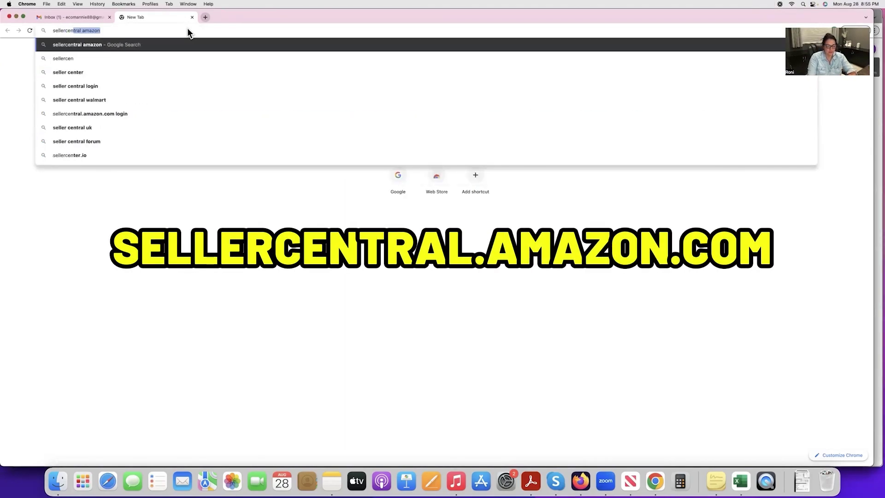
text(tral.amazon.com)
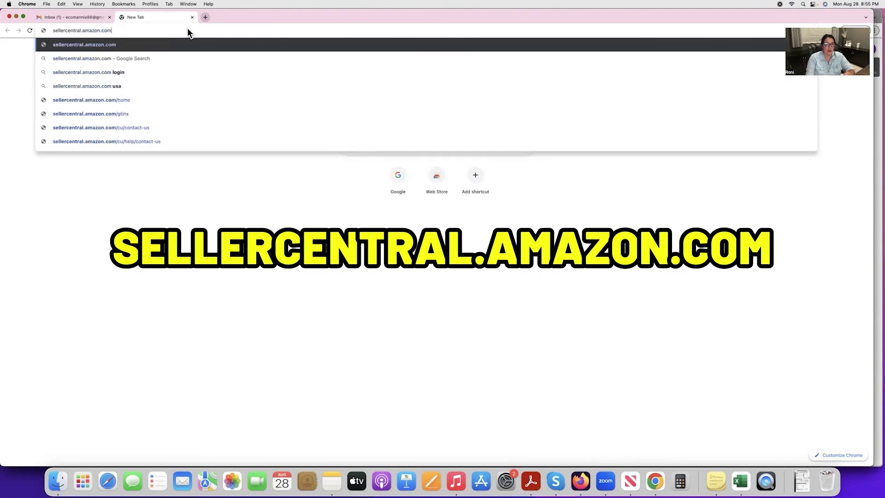
key(Return)
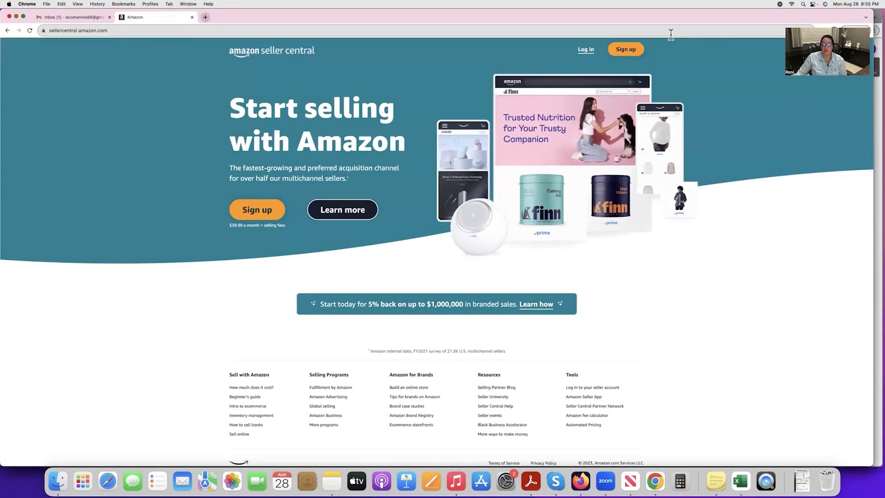
Step: Start seller sign-up and choose to create a new Amazon account
click(257, 210)
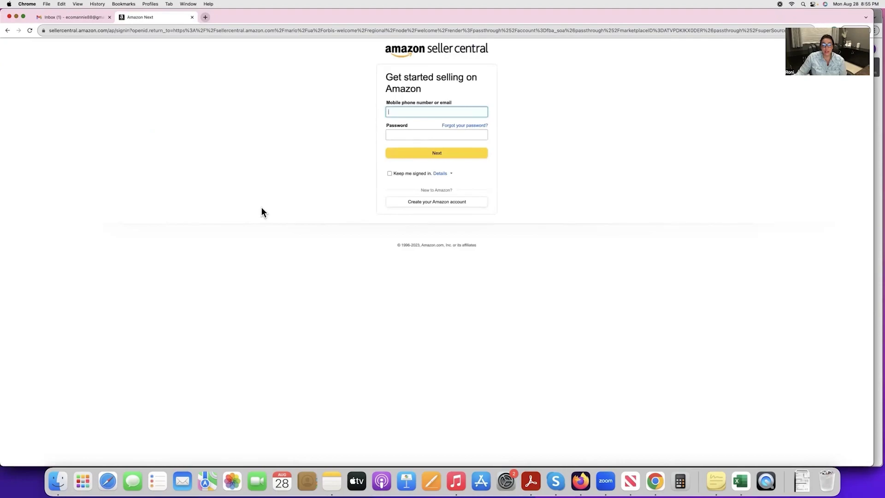
scroll(408, 201, up, 5)
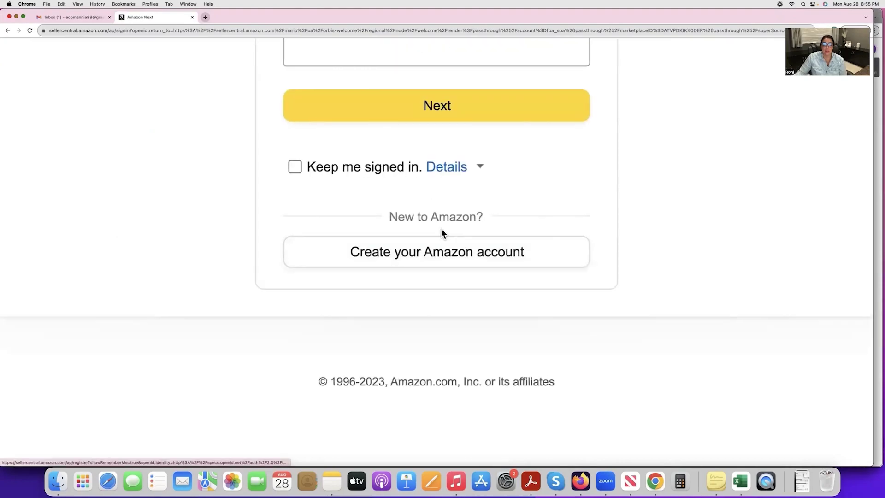
click(430, 252)
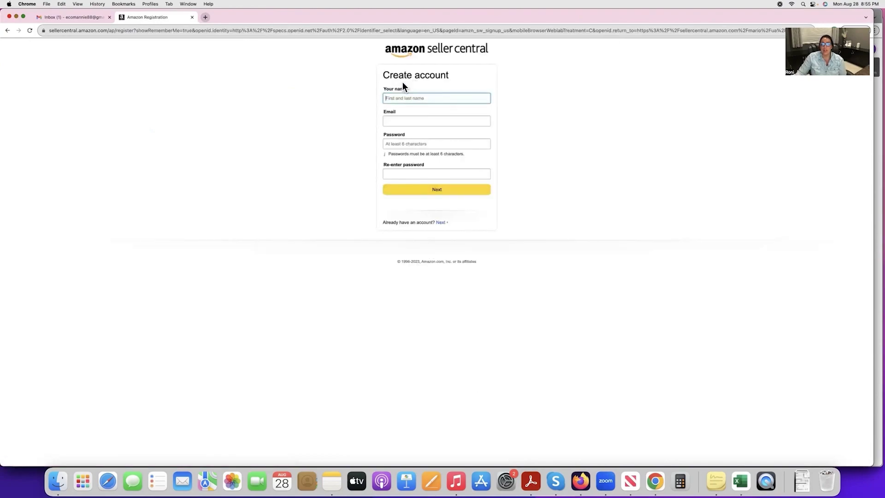
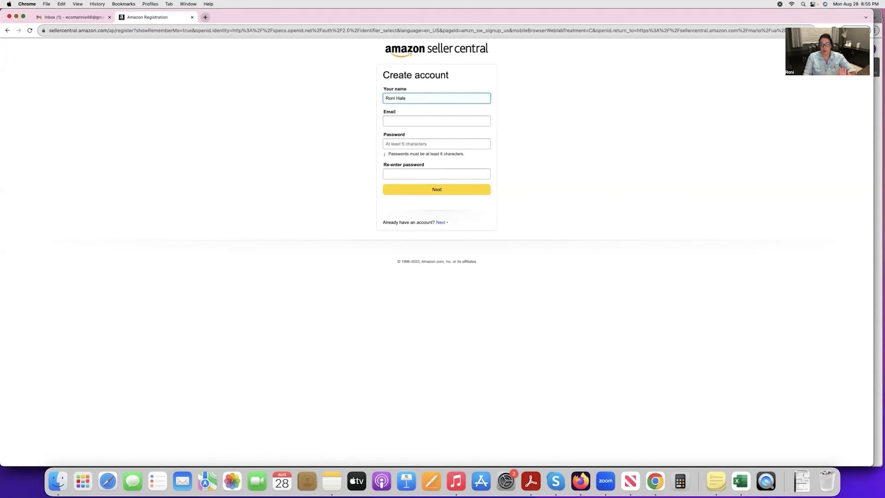
Step: Enter the account holder's full name, then switch to the Gmail tab
click(420, 122)
click(73, 19)
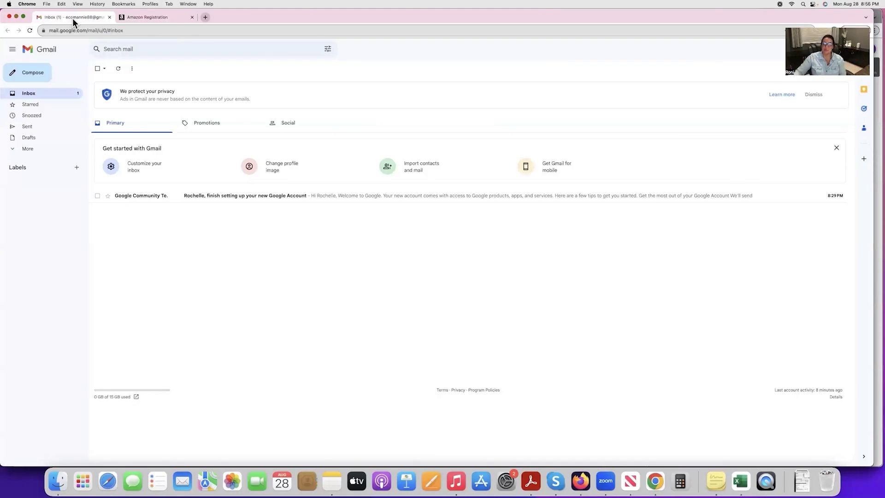
Step: Copy the Google account's e-mail address from Gmail and return to the Amazon form
click(170, 16)
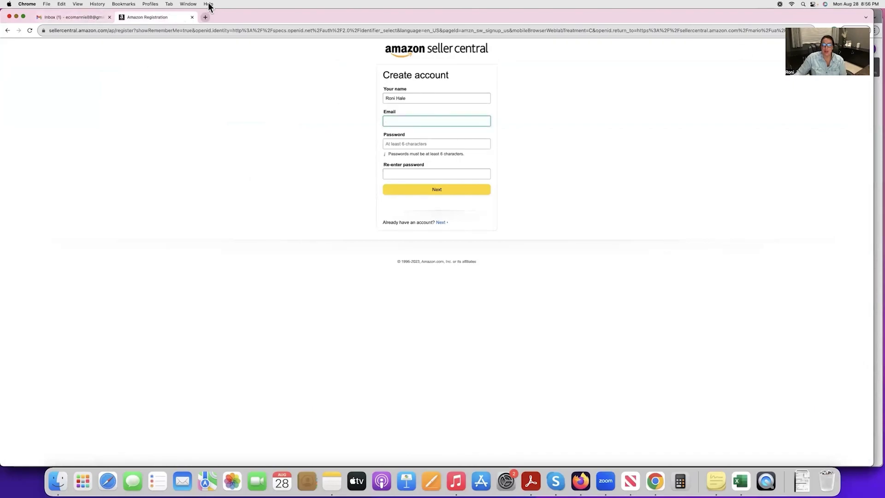
click(72, 19)
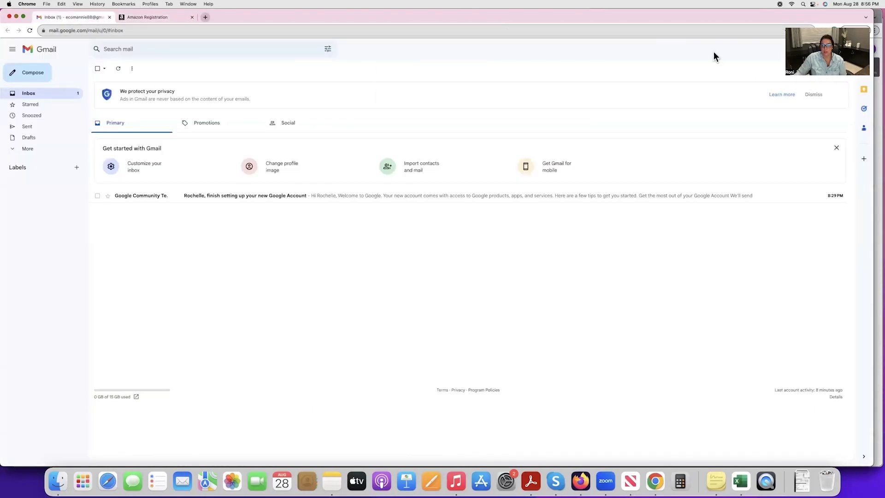
click(862, 51)
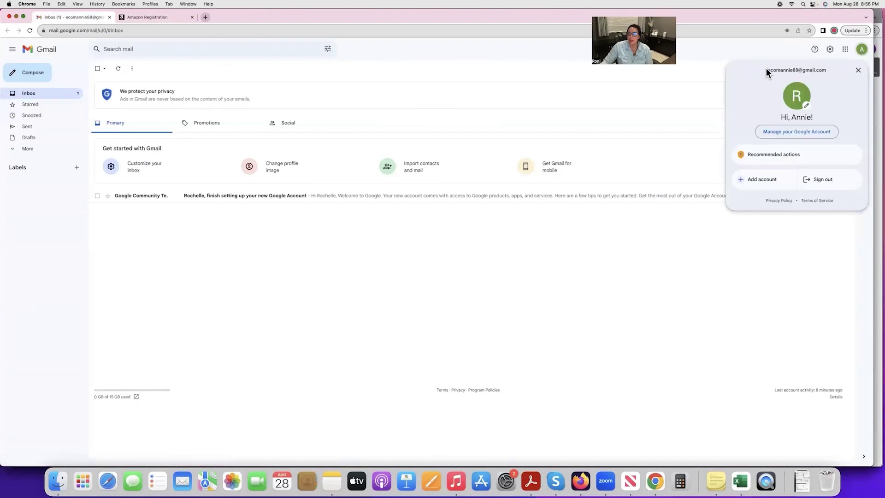
drag(766, 70, 835, 79)
right_click(815, 74)
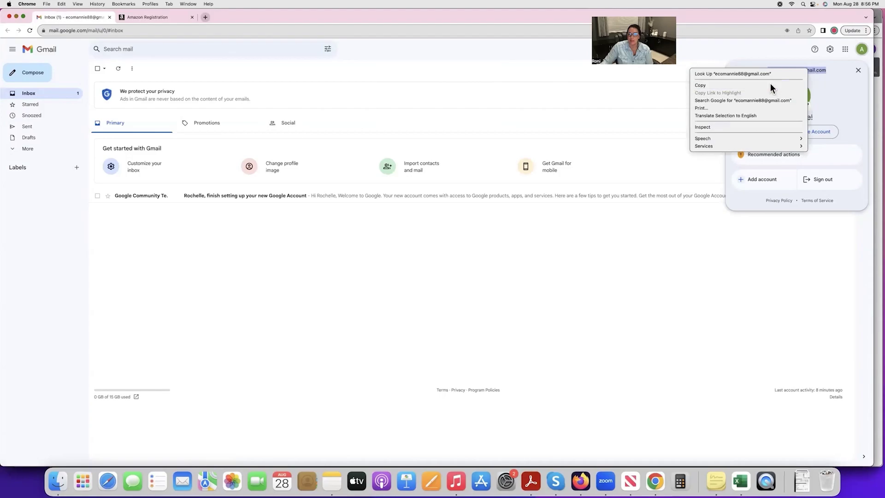
click(770, 88)
click(164, 17)
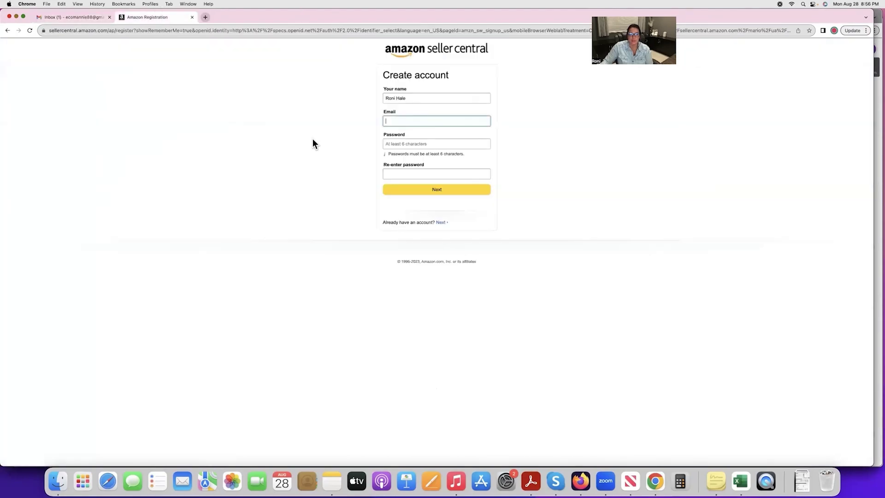
Step: Paste the e-mail, enter and confirm the account password, and submit the form
right_click(403, 120)
click(425, 172)
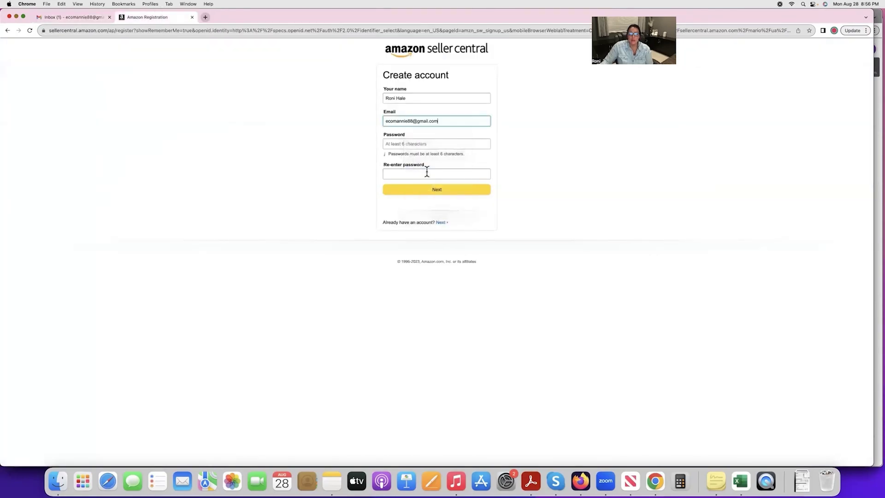
click(427, 145)
text(•)
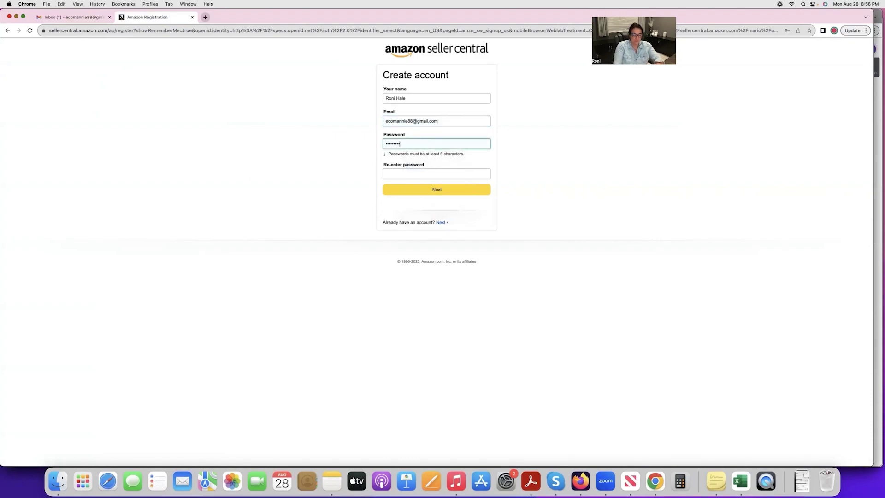
click(446, 172)
text(•)
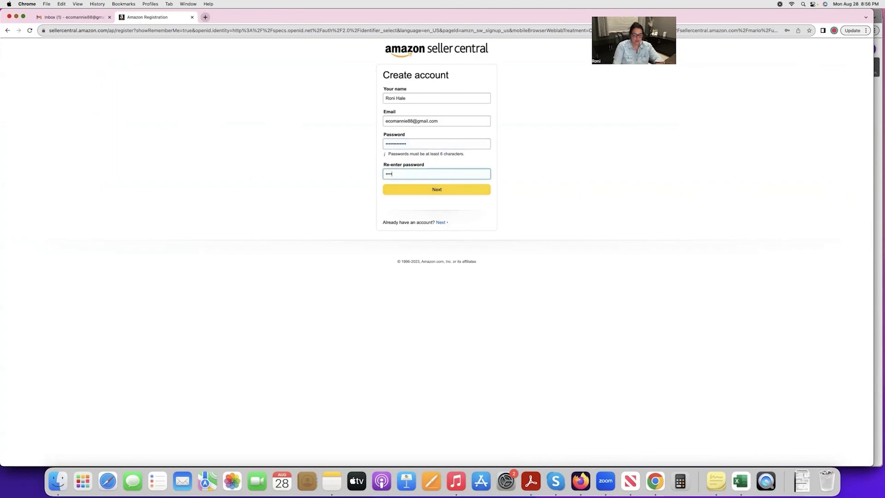
text(••••••••••)
key(Return)
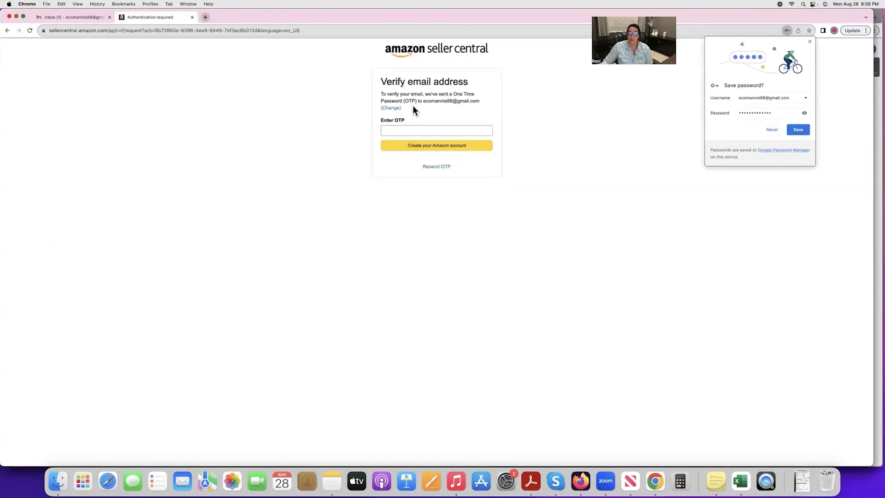
Step: Note the one-time password prompt and check Gmail for the verification e-mail
drag(387, 94, 468, 108)
click(440, 128)
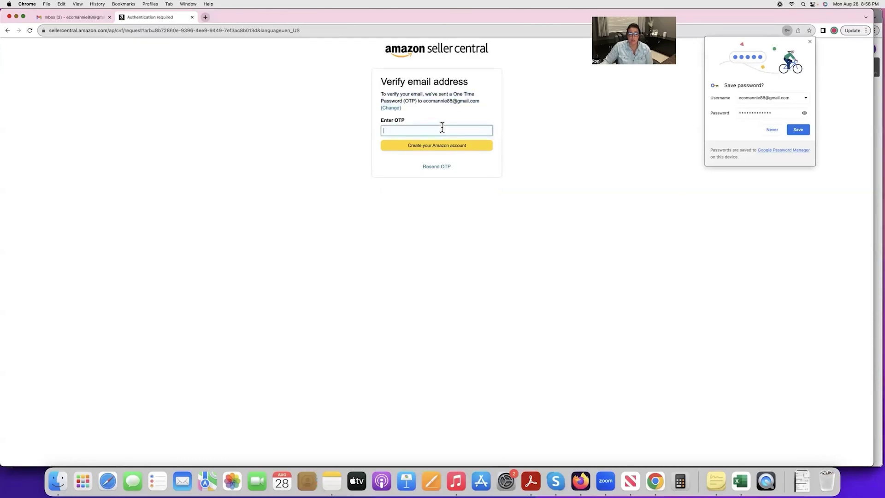
click(84, 18)
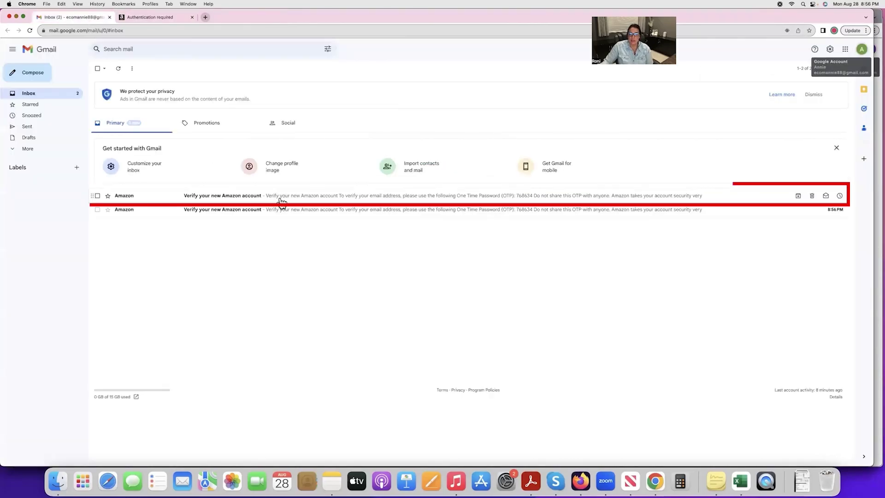
Step: Copy the one-time code from Amazon's 'Verify your new Amazon account' e-mail
click(253, 200)
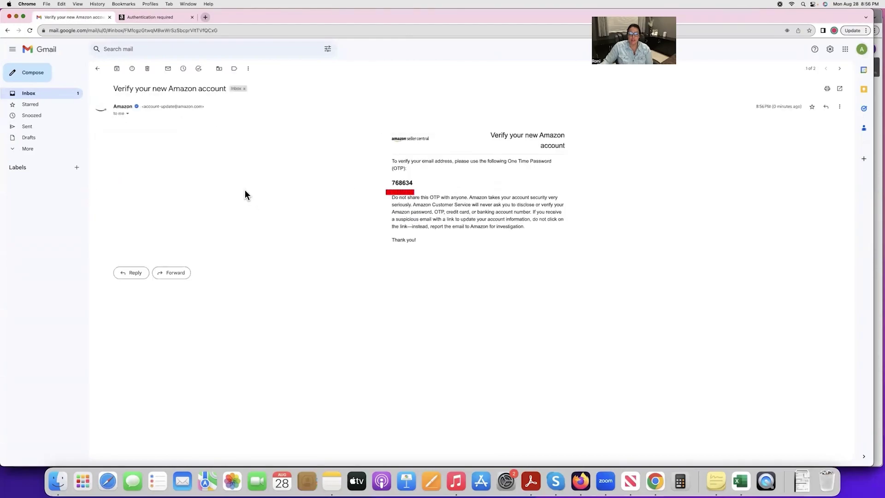
triple_click(397, 183)
click(397, 183)
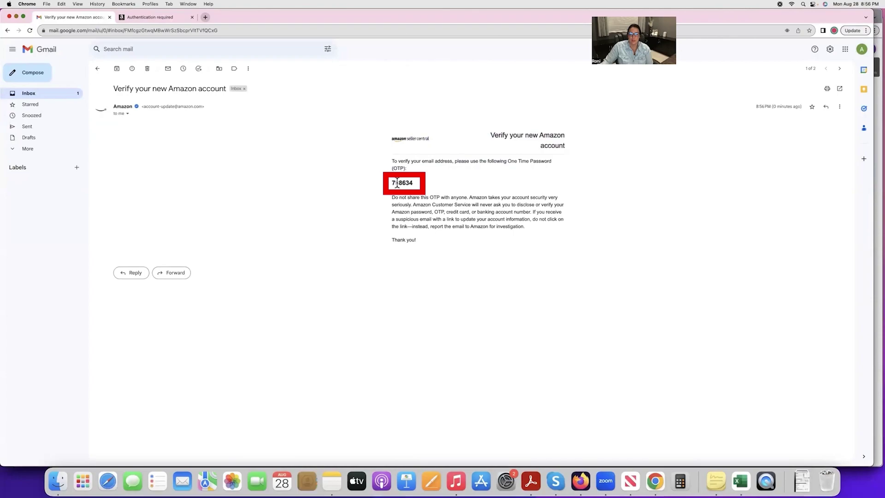
right_click(397, 183)
click(414, 197)
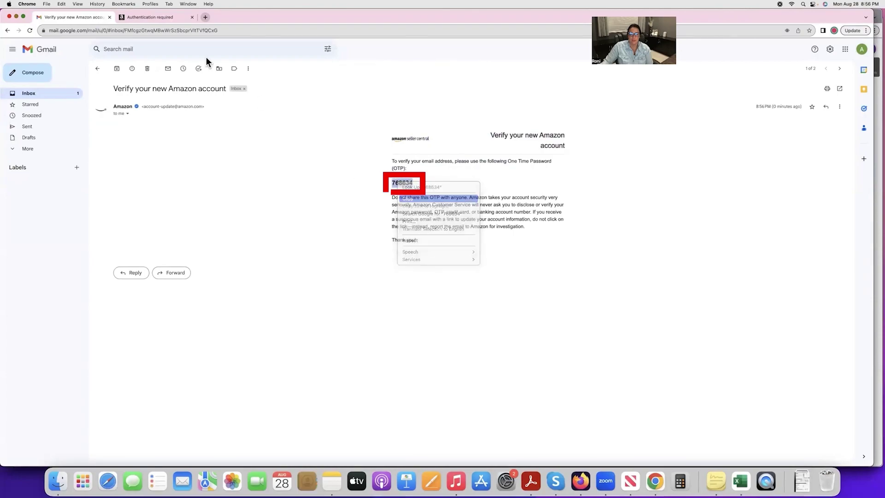
click(162, 18)
Step: Paste the one-time code into the OTP field and create the Amazon account
right_click(413, 124)
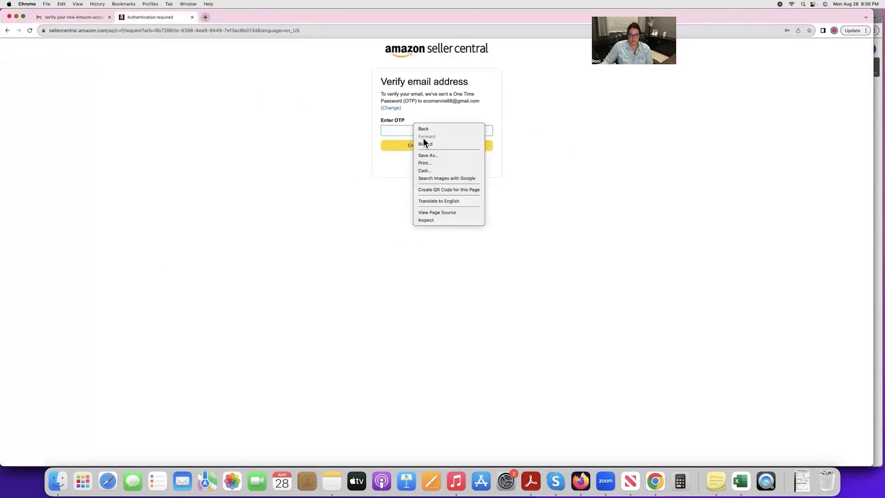
click(395, 127)
right_click(395, 130)
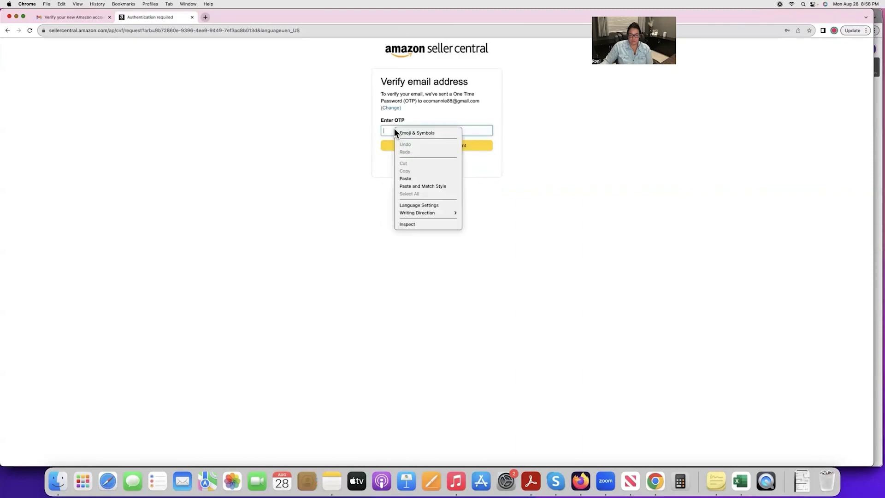
click(414, 178)
click(445, 146)
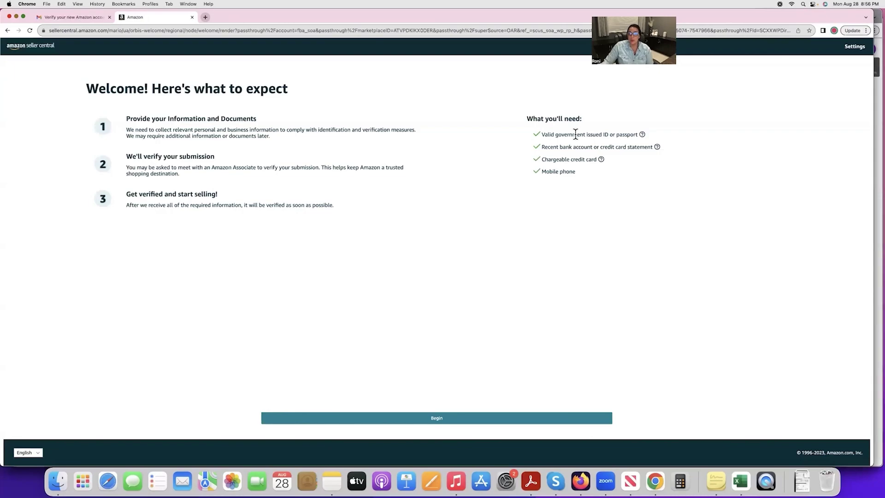
Step: Review the ID, bank statement, credit card and mobile phone requirements, then begin registration
scroll(575, 134, up, 5)
drag(83, 252, 337, 256)
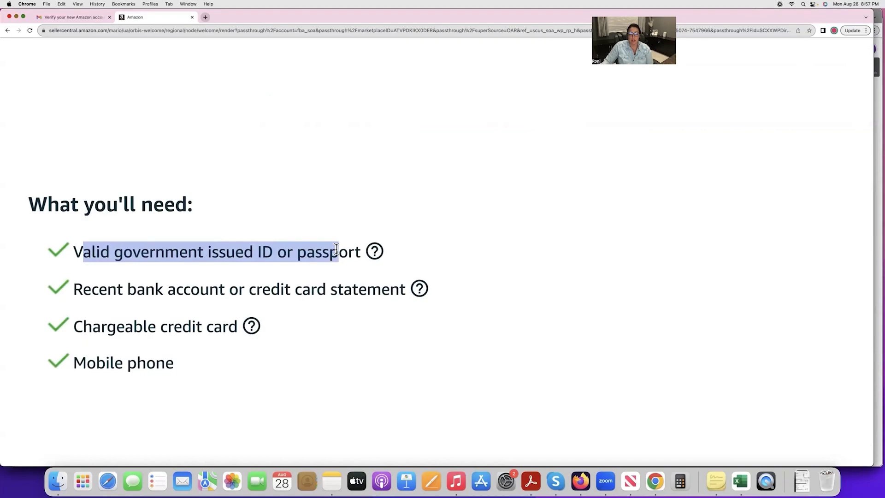
drag(83, 291, 314, 296)
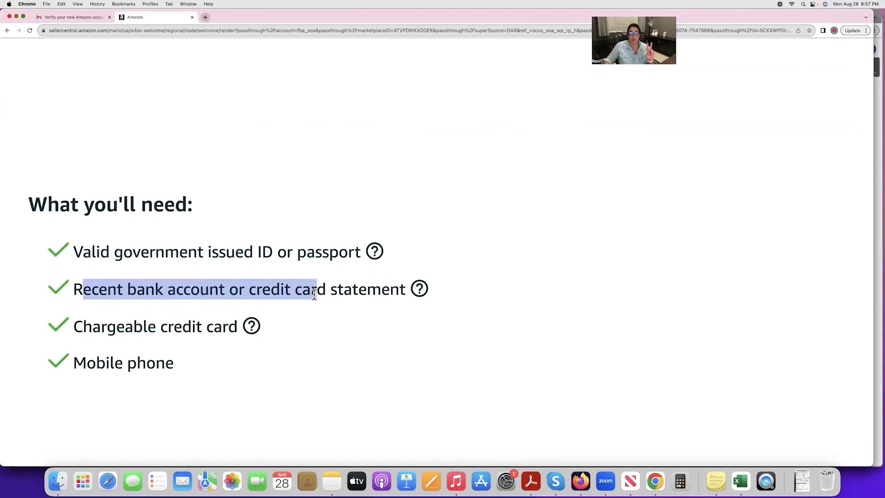
drag(92, 328, 219, 326)
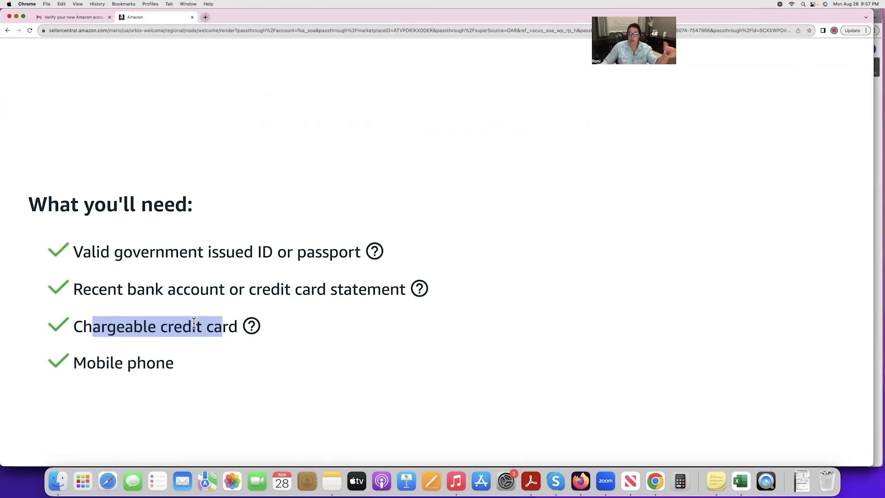
drag(85, 364, 153, 365)
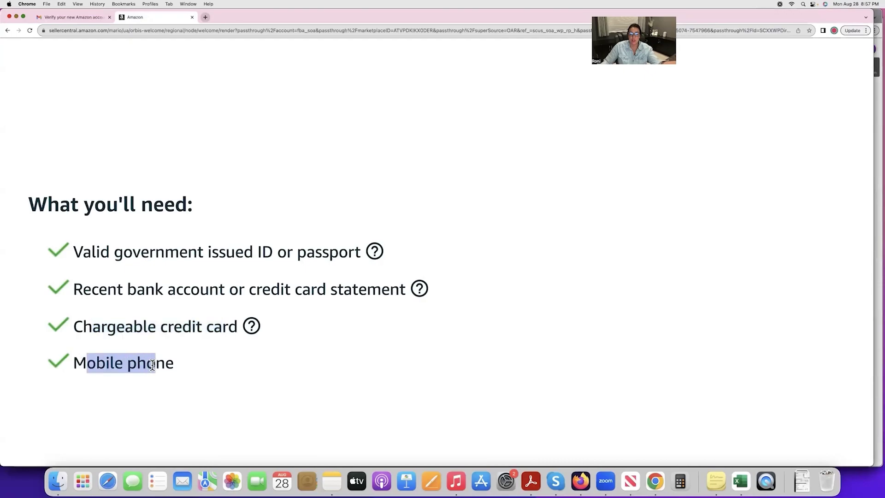
scroll(256, 350, down, 5)
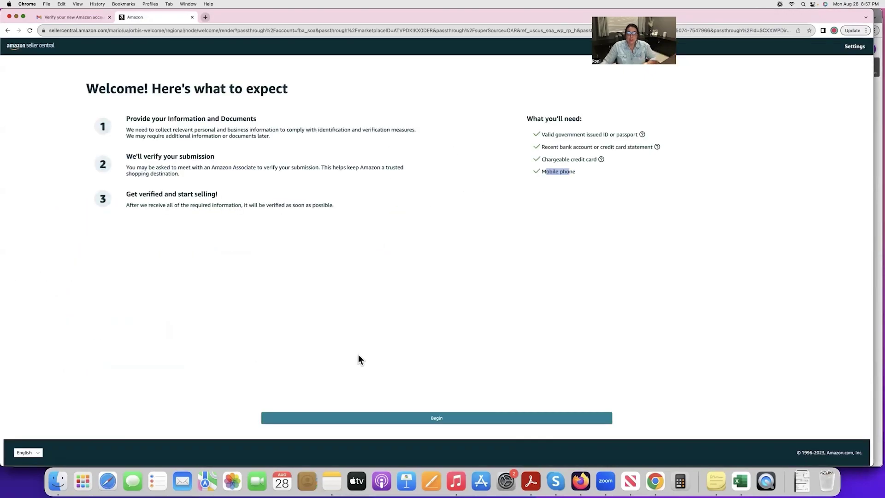
click(413, 418)
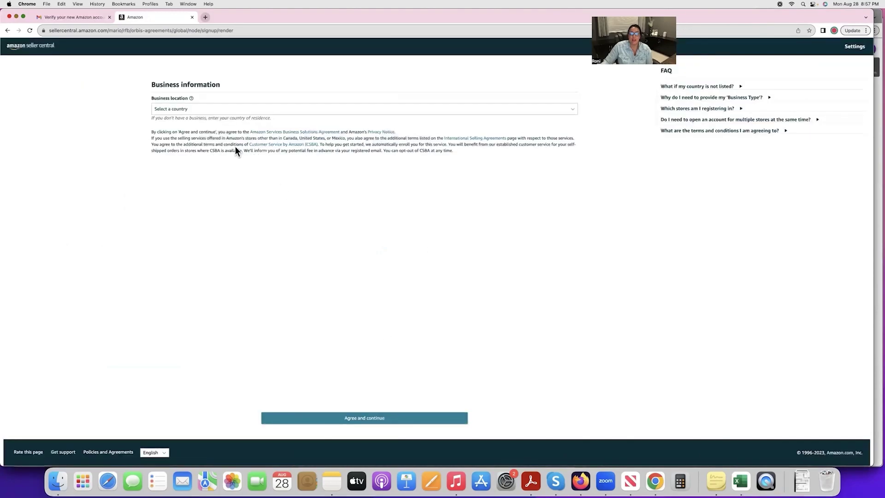
Step: Choose United States from the Business location list
click(186, 112)
click(186, 112)
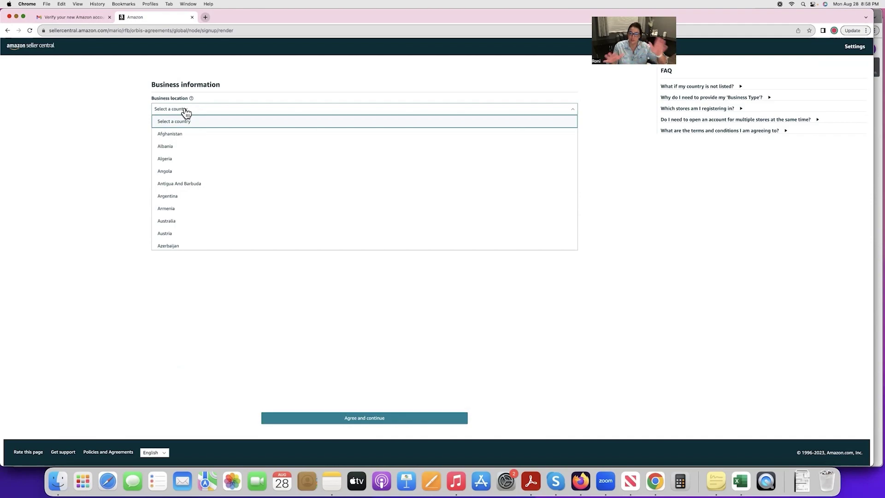
key(u)
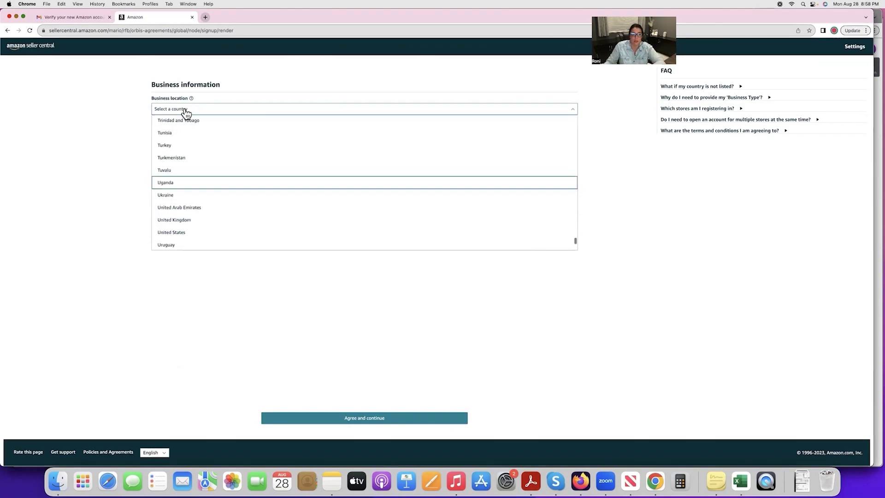
click(188, 232)
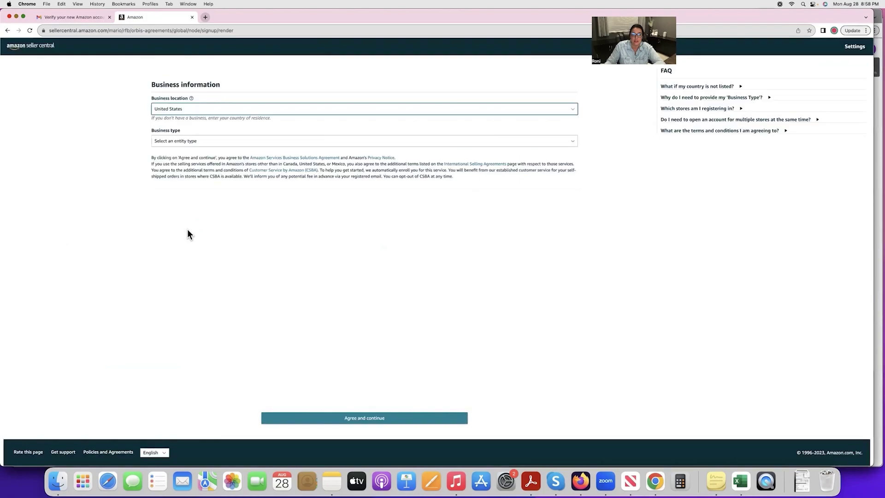
Step: Pick 'None, I am an individual', enter first and last name, confirm, and agree and continue
click(199, 144)
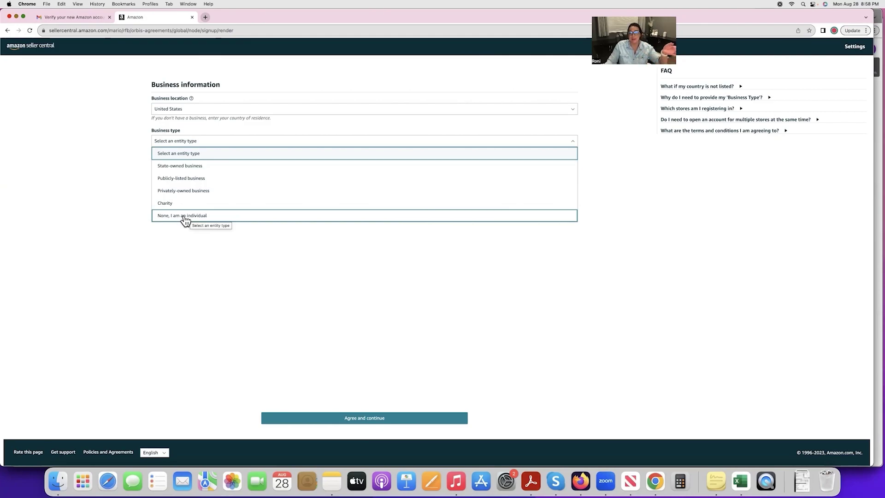
click(185, 216)
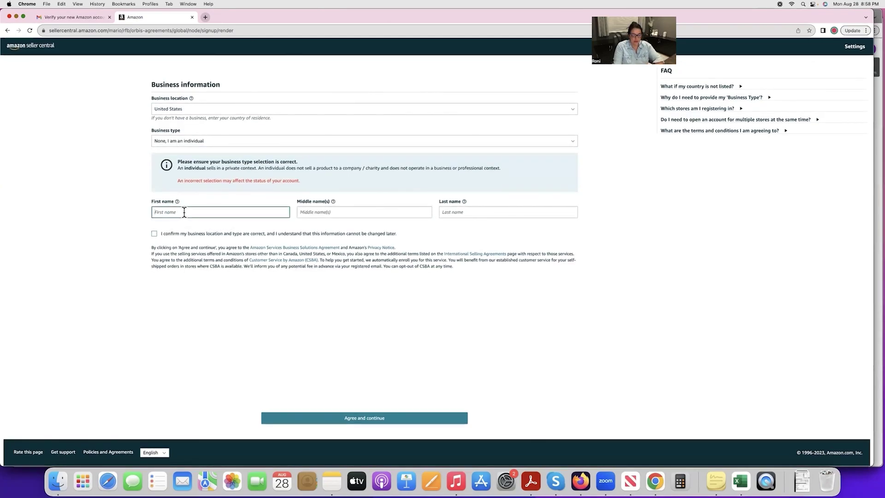
click(442, 212)
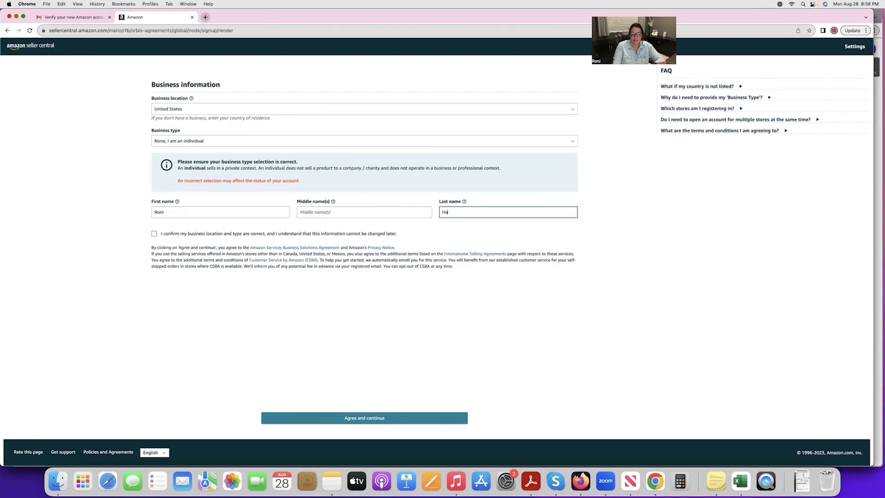
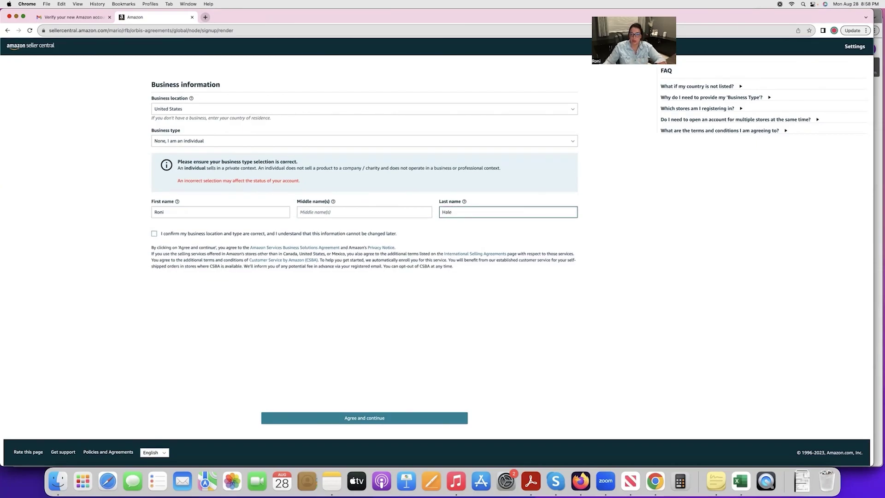
click(155, 235)
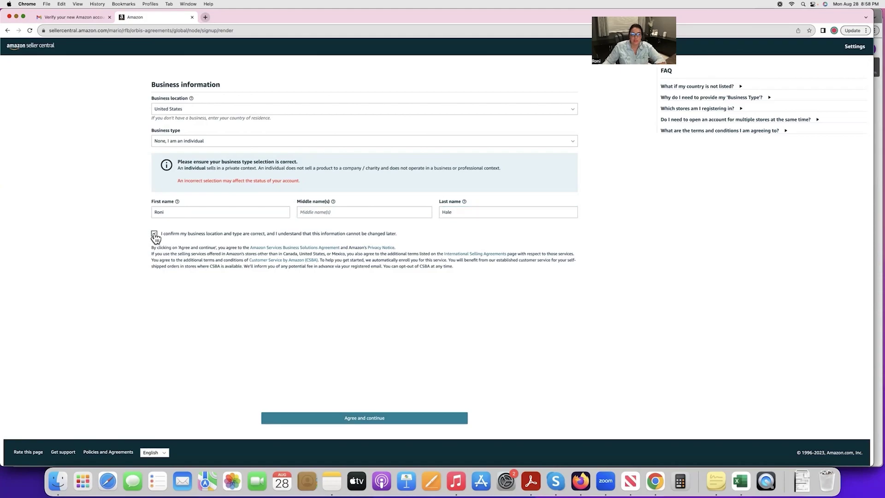
click(384, 419)
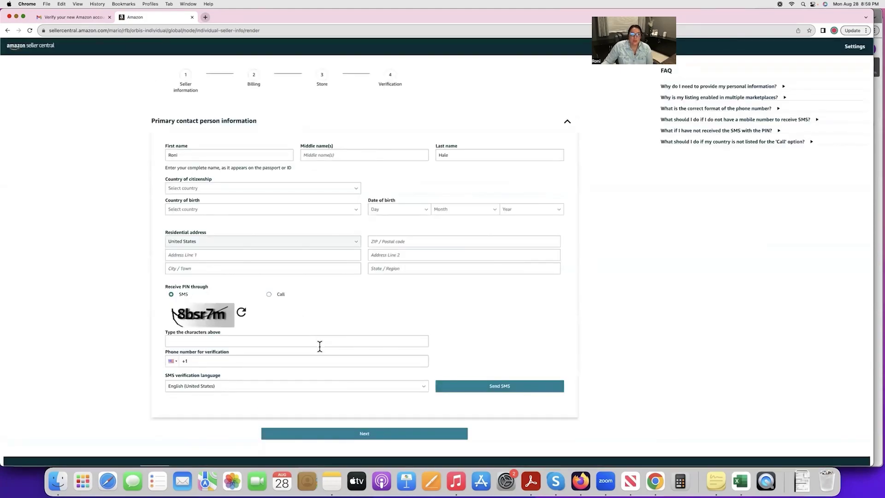
Step: Replace the first name, set citizenship to United States, and choose the country of birth
double_click(170, 154)
text(Annie)
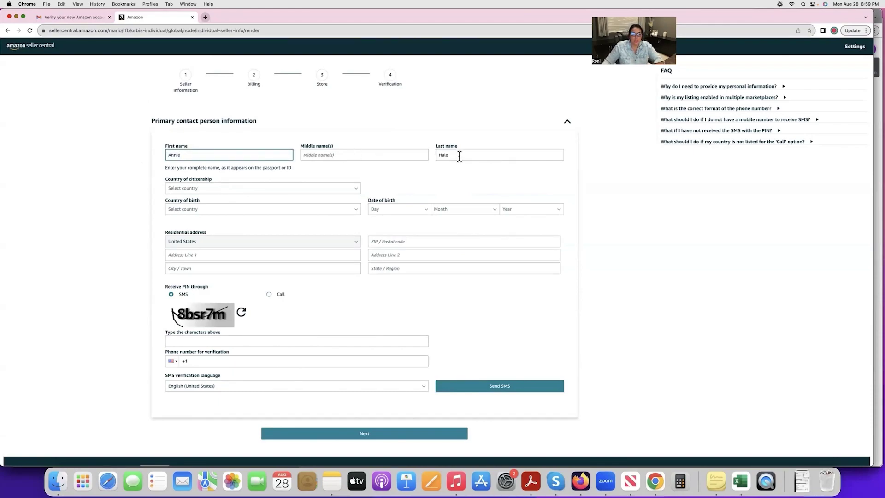
click(223, 190)
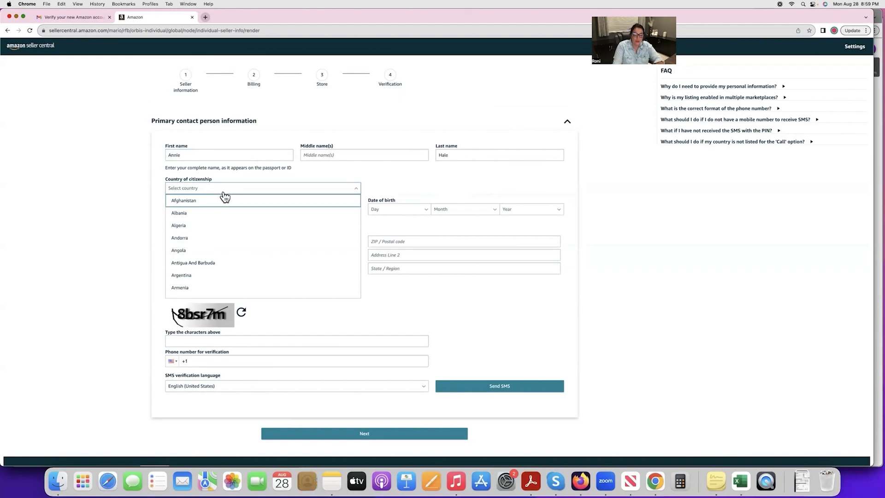
text(un)
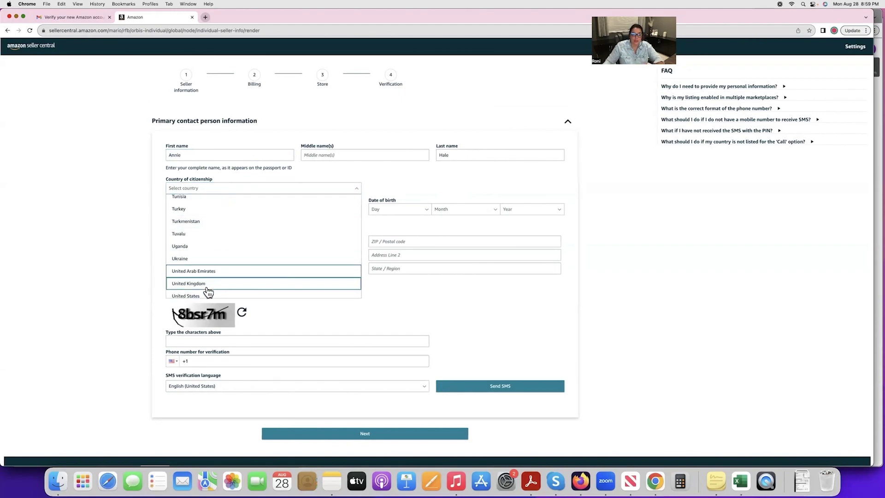
click(208, 295)
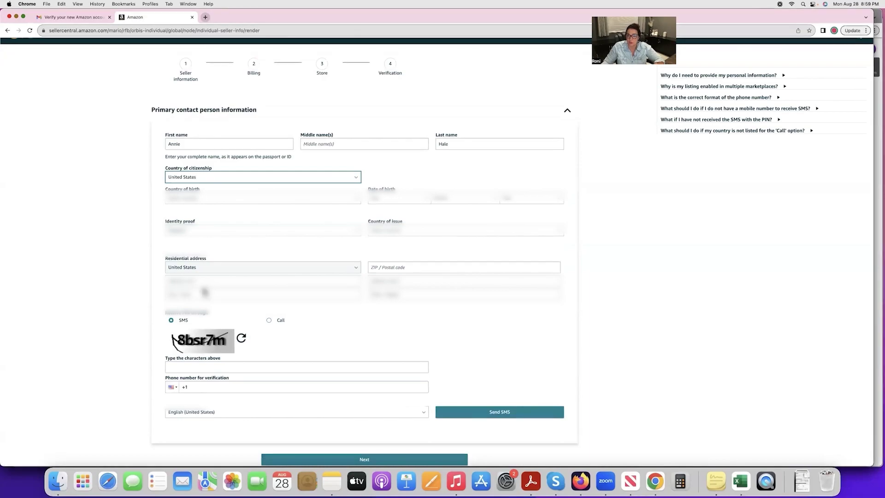
click(234, 203)
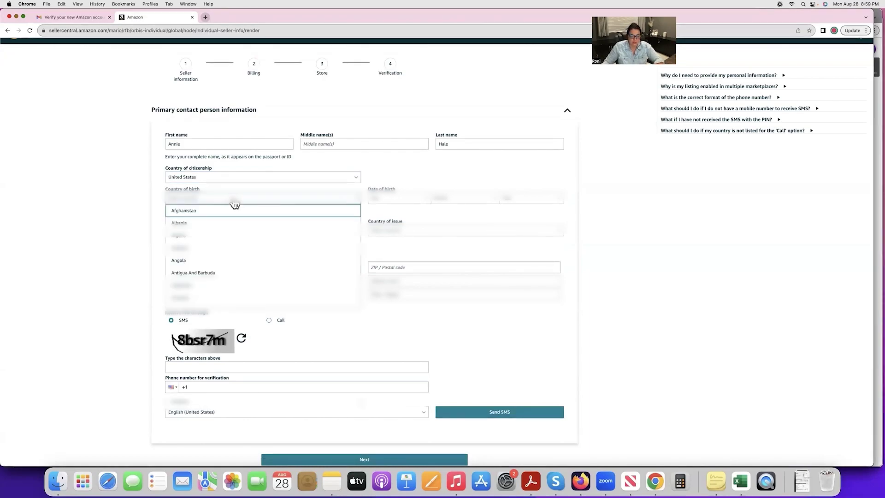
scroll(235, 205, down, 20)
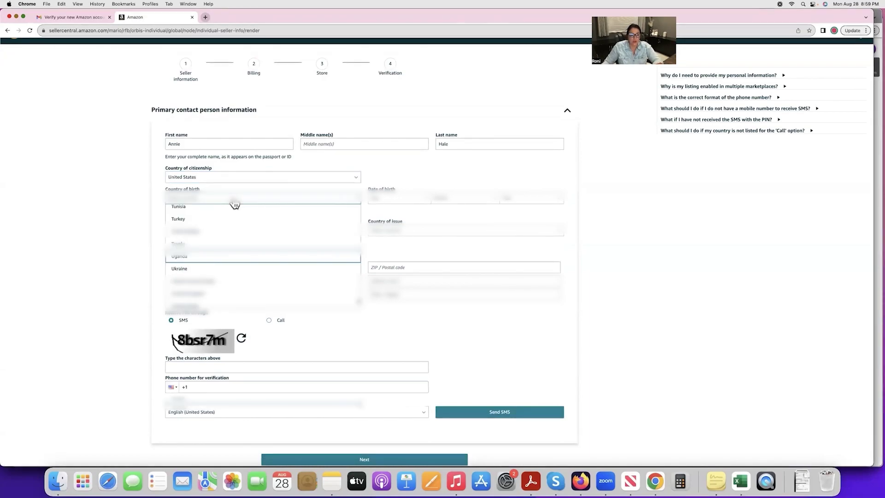
click(216, 306)
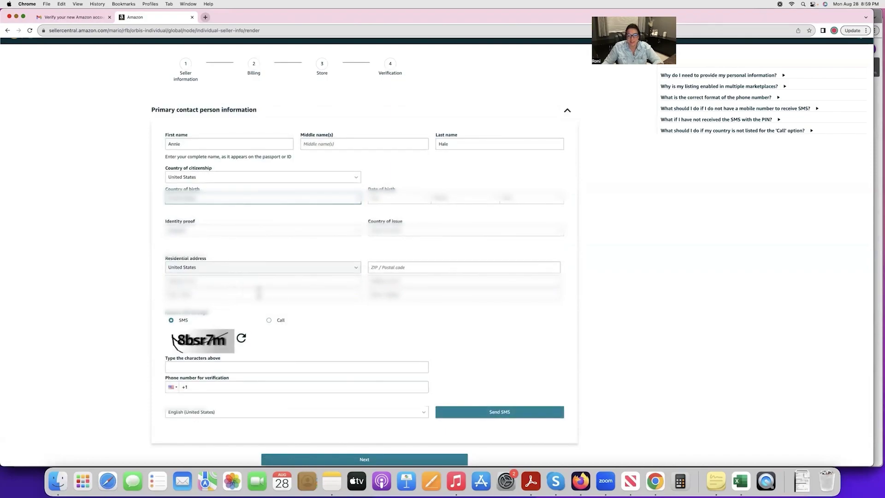
Step: Enter the date of birth with day, month and year 1988, then open Identity proof
click(419, 201)
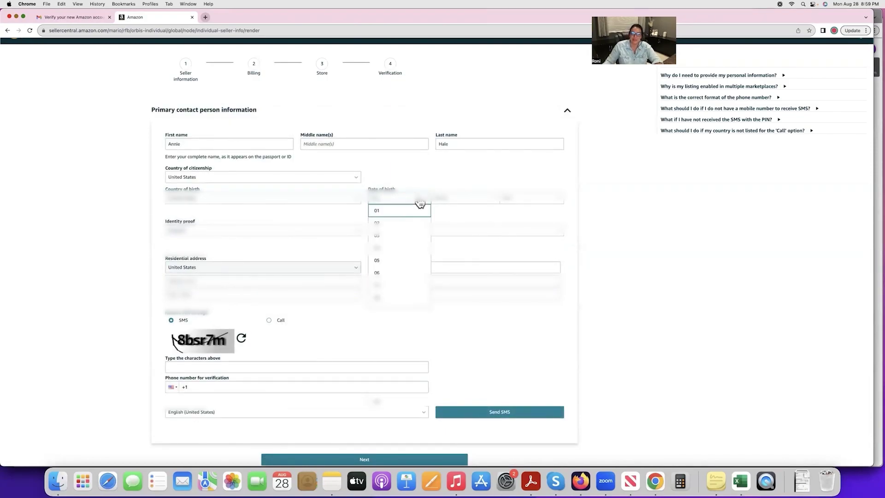
scroll(404, 257, down, 3)
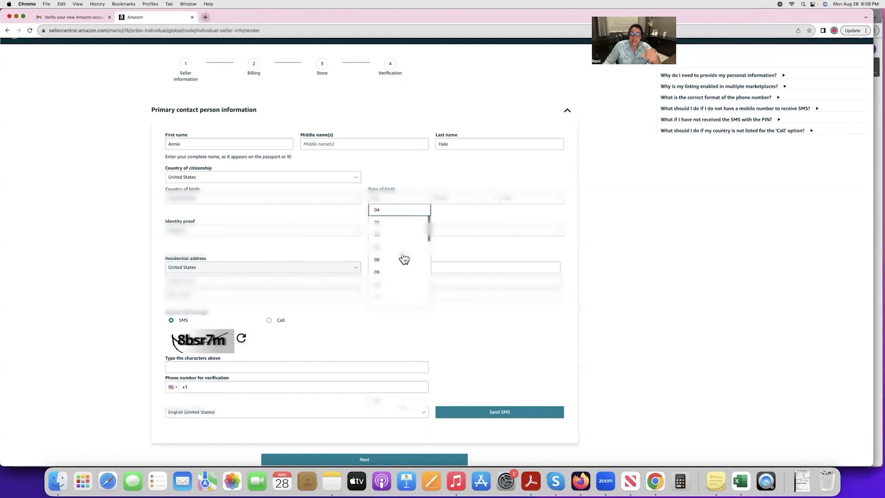
click(402, 257)
click(478, 202)
click(474, 261)
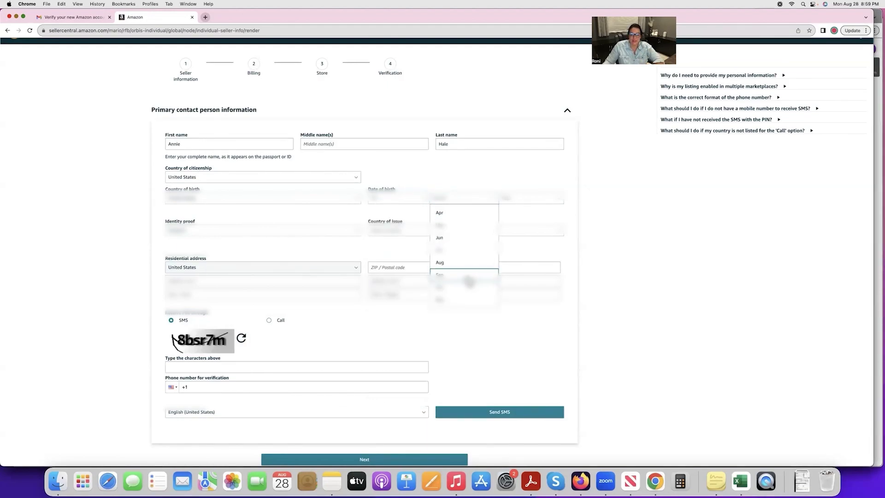
click(532, 199)
text(1989)
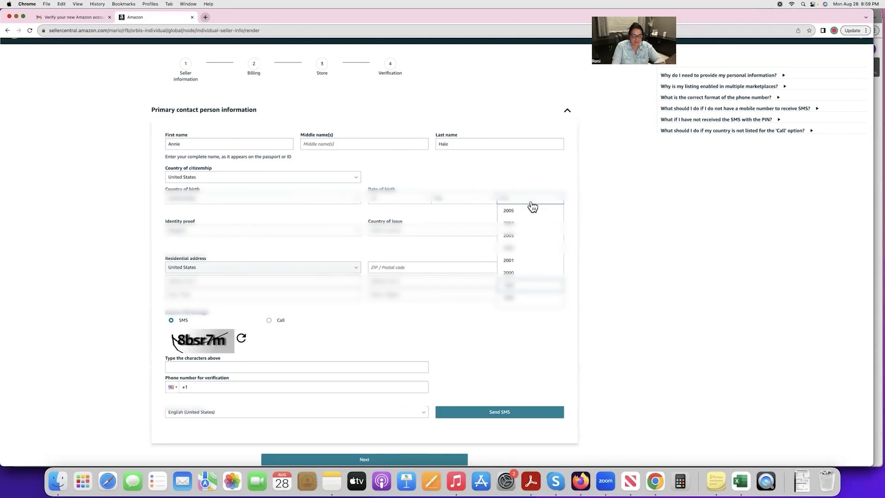
scroll(530, 235, down, 1)
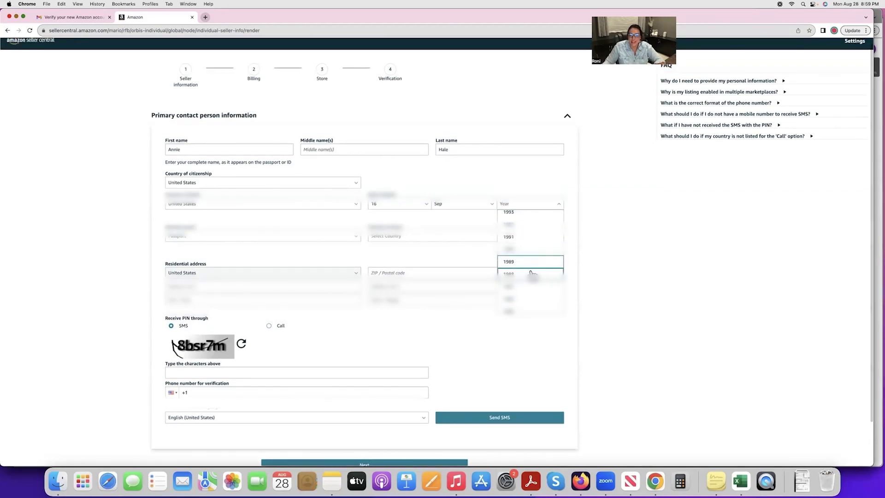
click(526, 266)
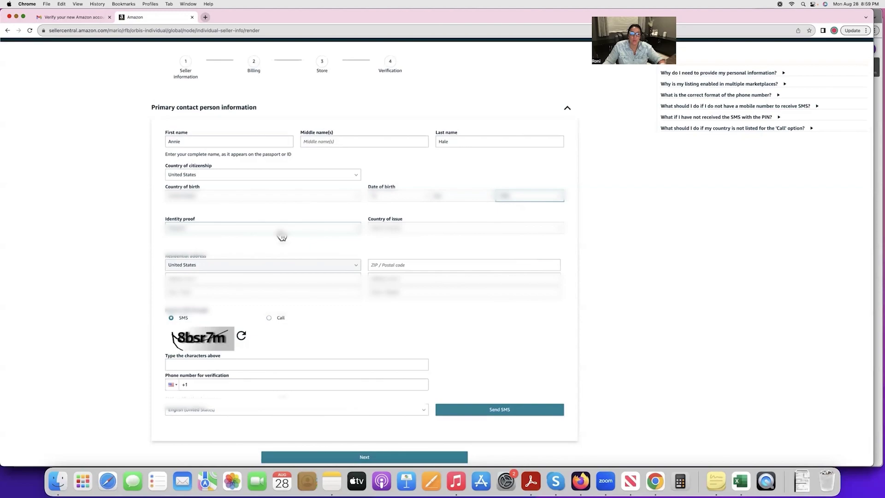
click(192, 226)
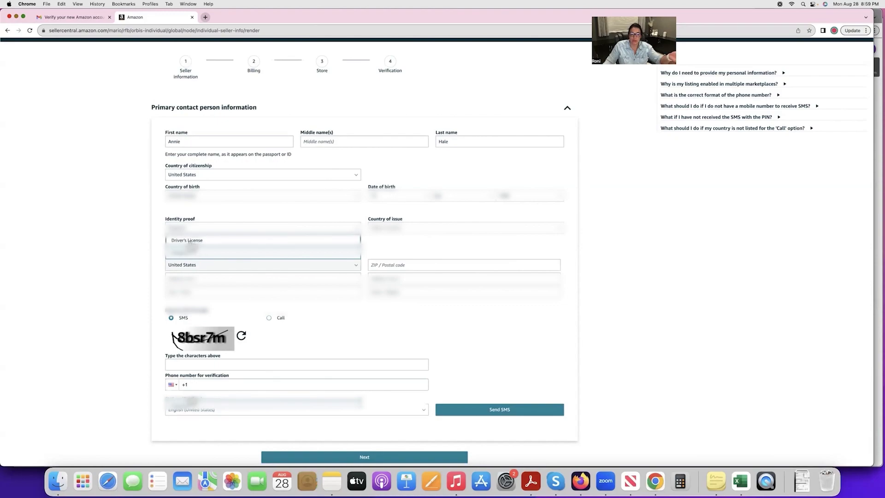
Step: Set identity proof to Driver's License with United States as the country of issue
click(190, 242)
click(401, 236)
scroll(410, 285, down, 15)
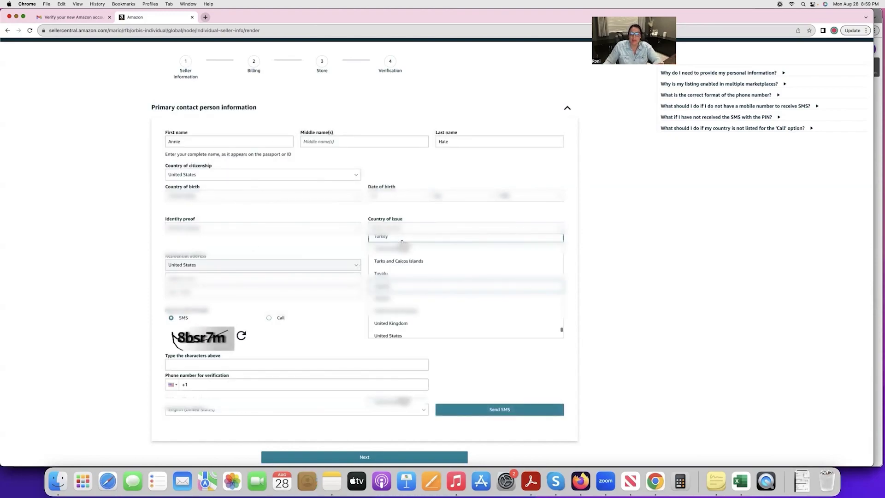
click(408, 336)
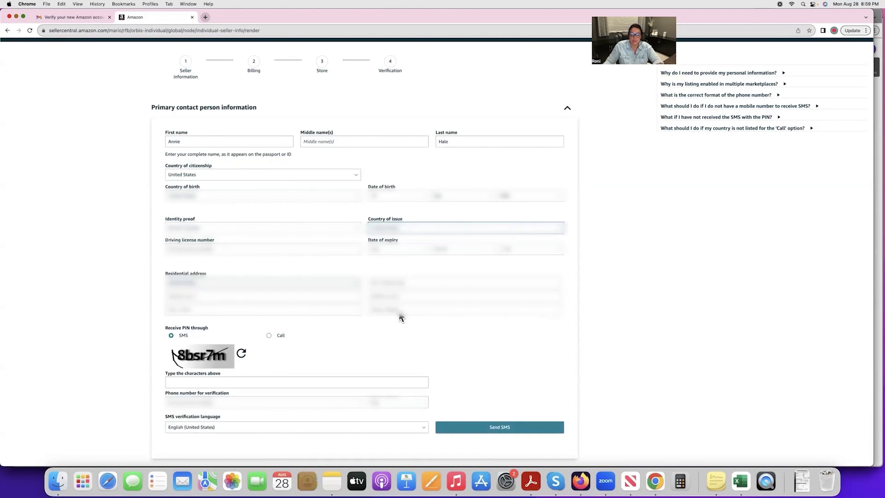
Step: Replace the second and third residential address lines and fill the neighbouring address field
click(265, 295)
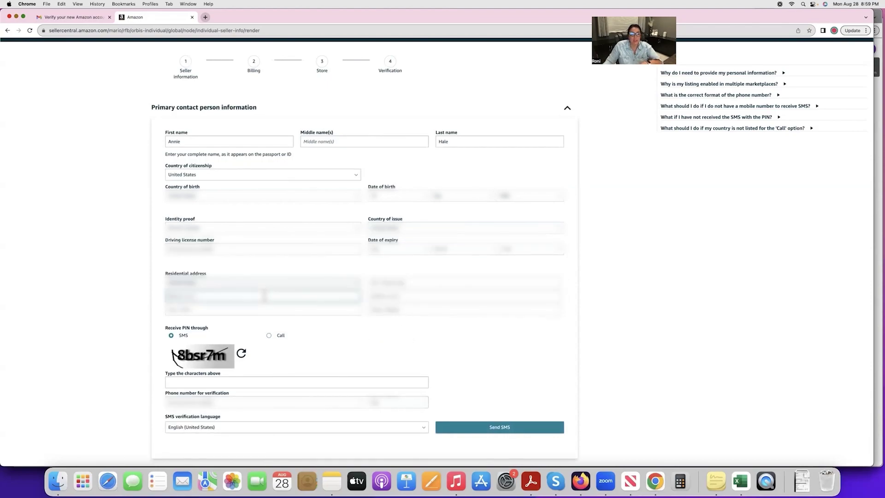
key(BackSpace)
text(Apt)
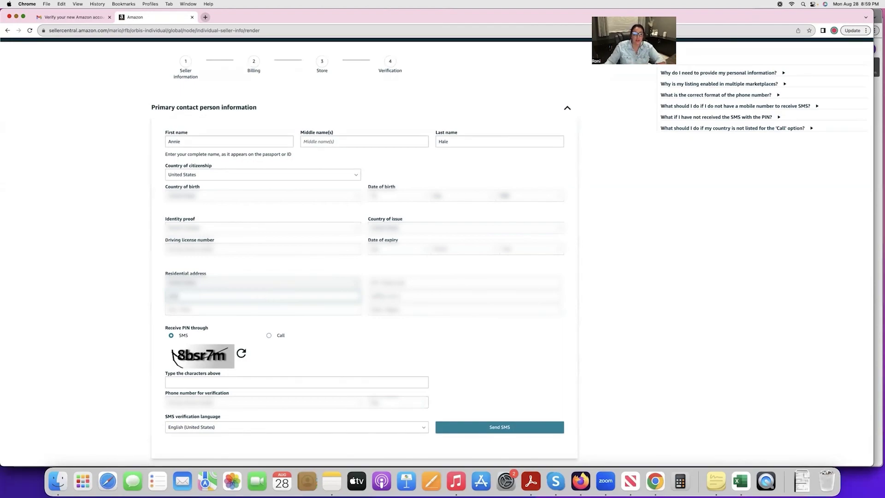
text(12)
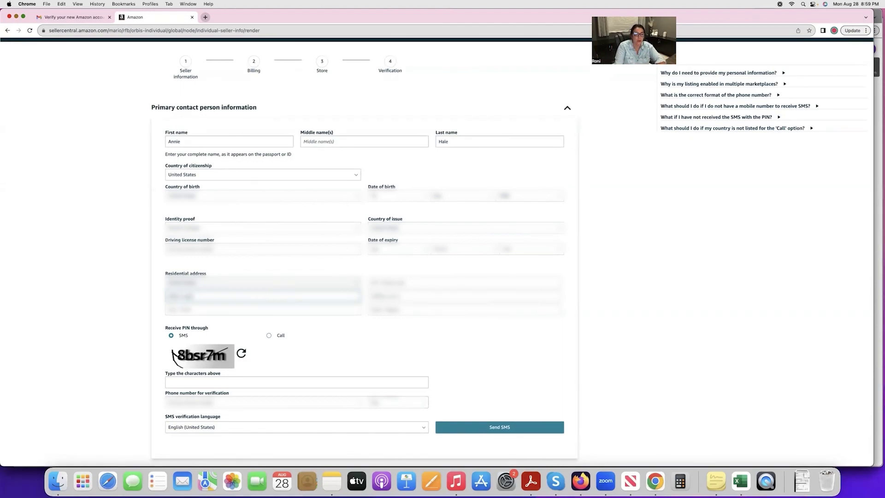
text(345)
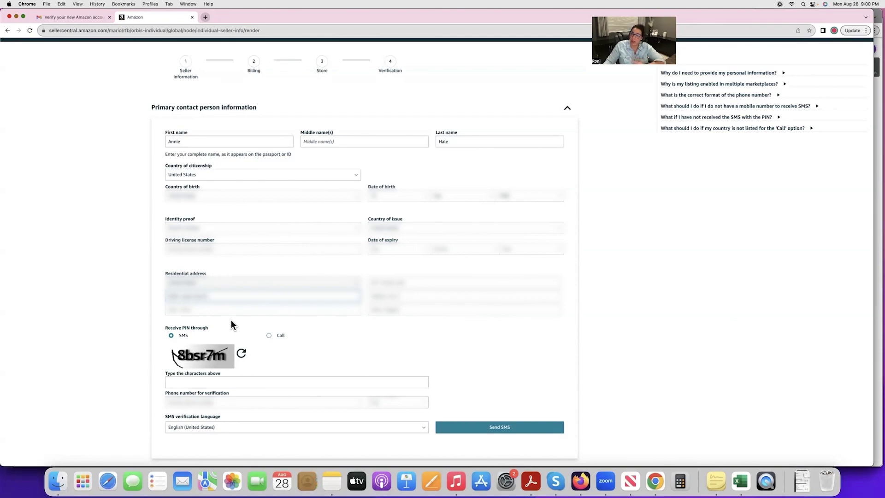
click(248, 309)
text(12345)
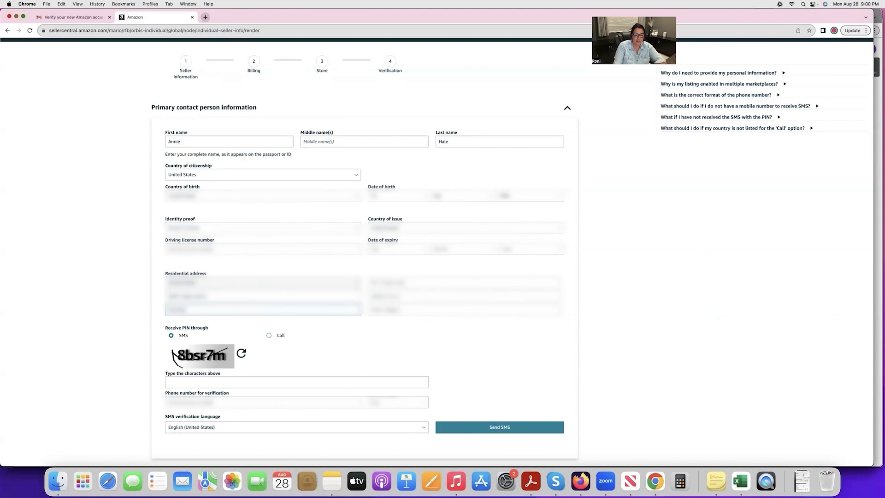
scroll(437, 249, up, 1)
key(BackSpace)
text(345)
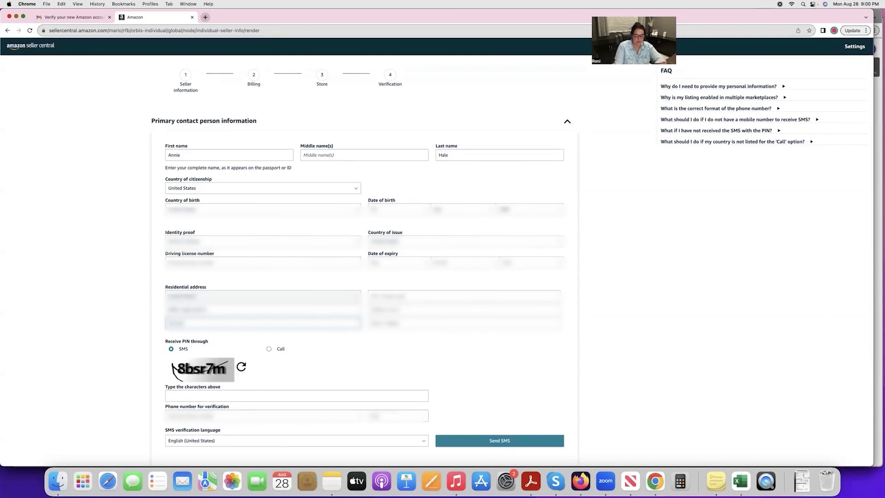
click(416, 324)
text(7901)
Step: Complete the ZIP / postal code of the residential address
click(402, 297)
text(12)
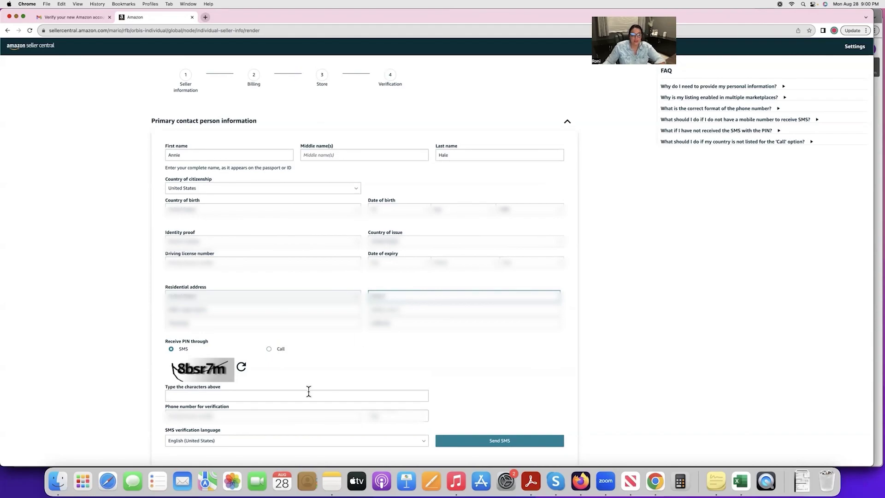
scroll(308, 391, down, 2)
click(188, 358)
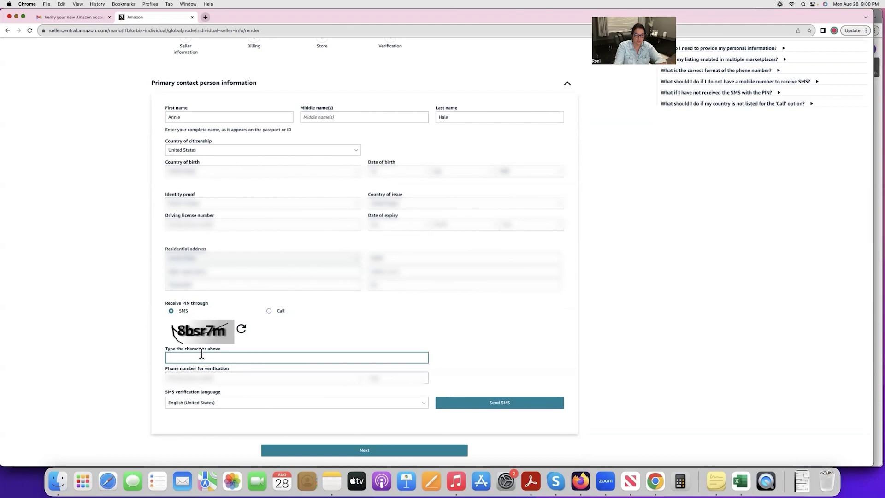
Step: Enter captcha '8bsr7m', request the SMS PIN, and verify the phone with the received code
text(8bsr7m)
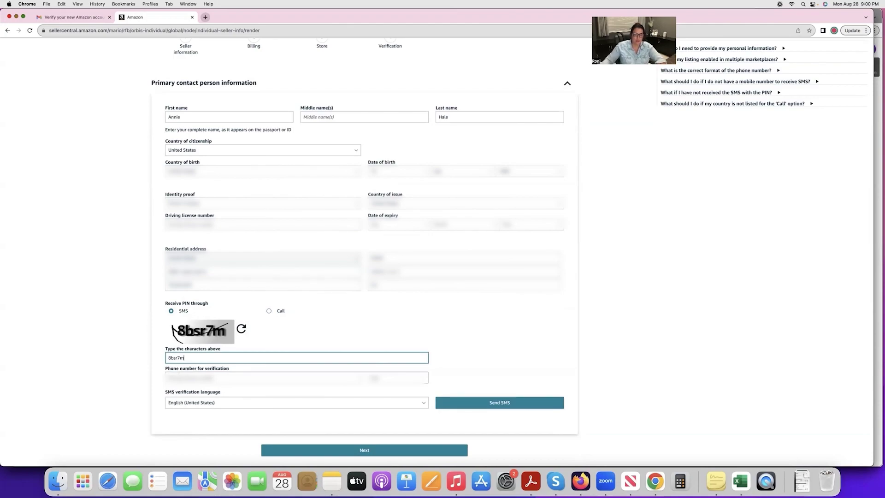
key(Tab)
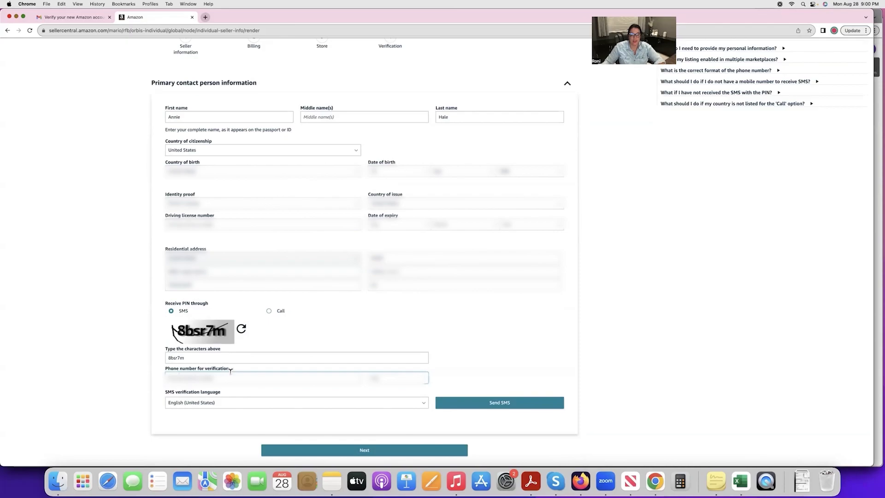
click(515, 409)
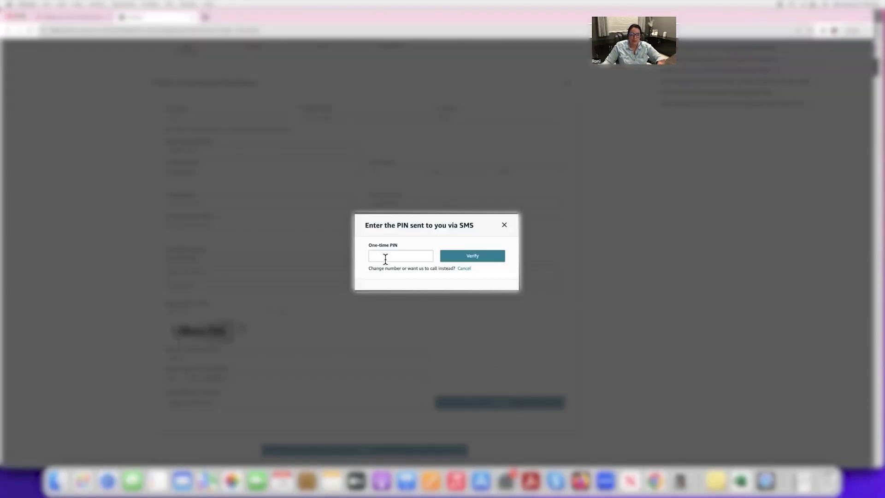
click(386, 259)
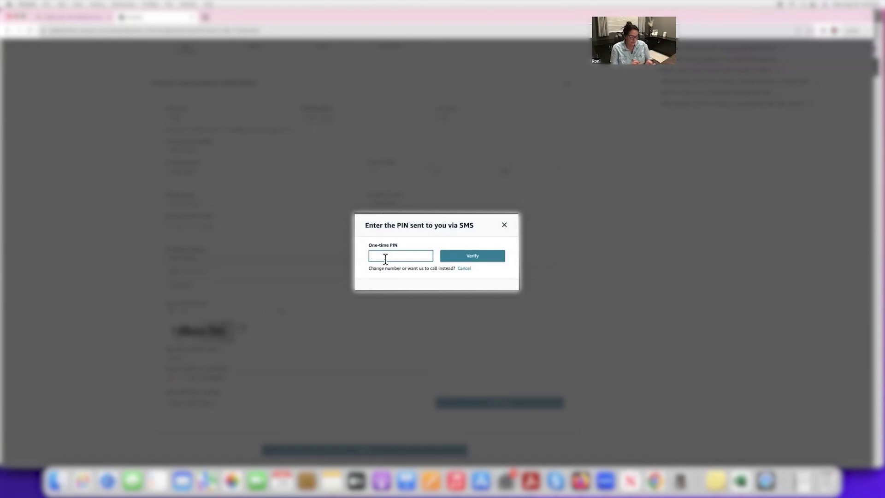
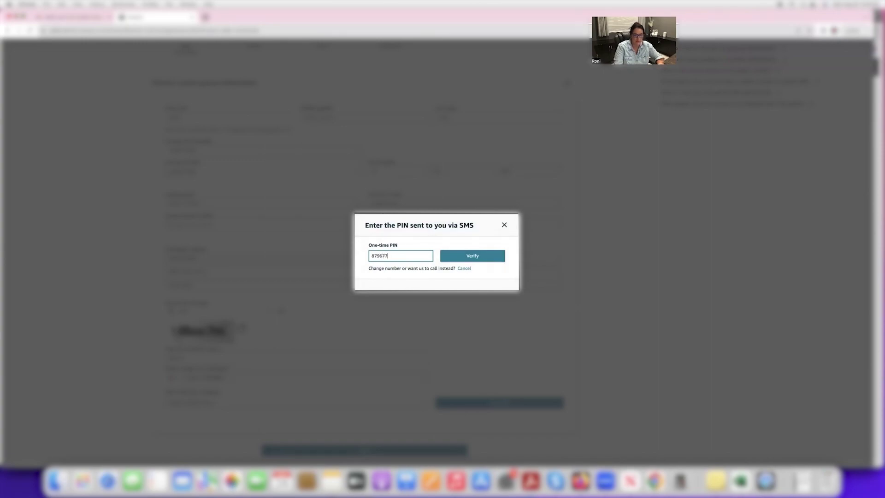
click(466, 255)
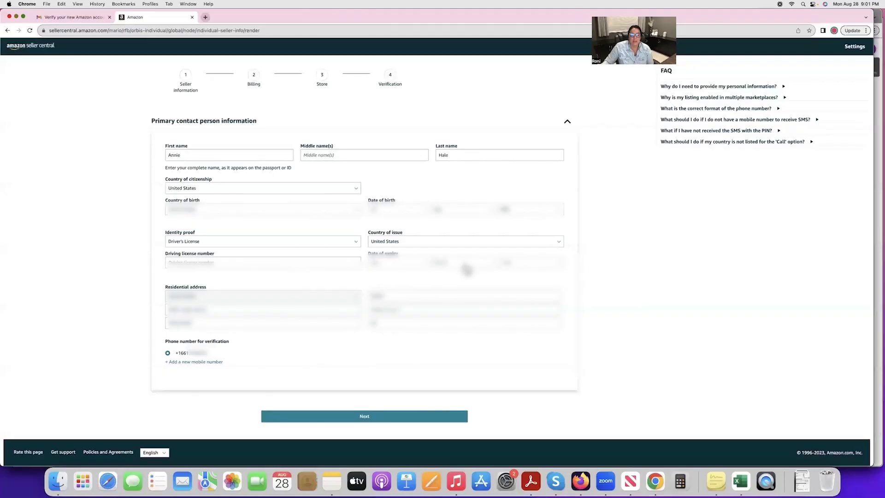
Step: Enter the driving licence number and its expiry month, day and year, then submit seller information
click(201, 261)
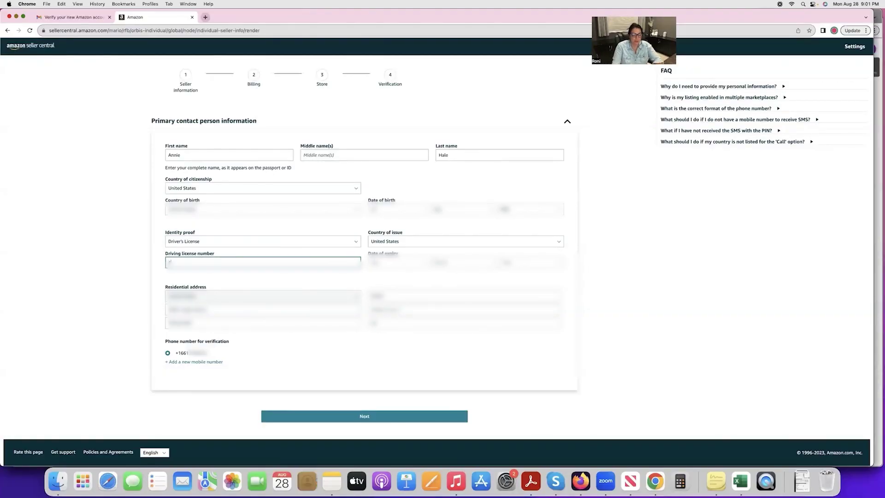
text(123)
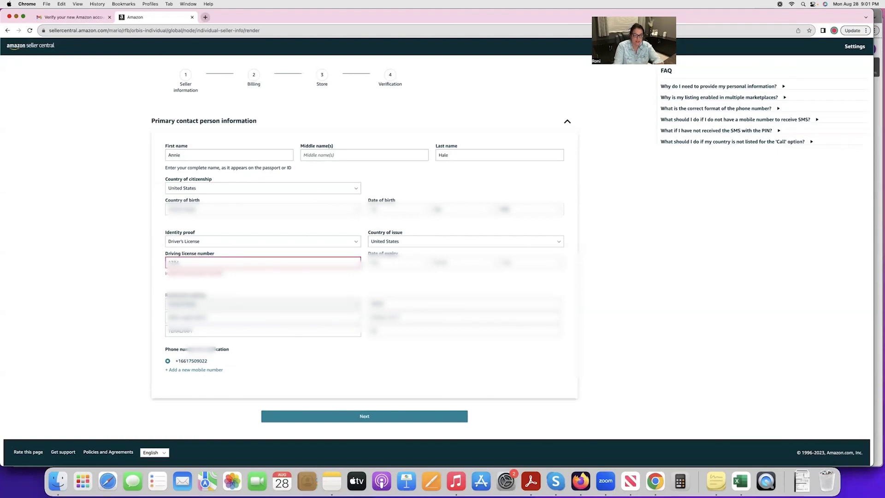
text(456789)
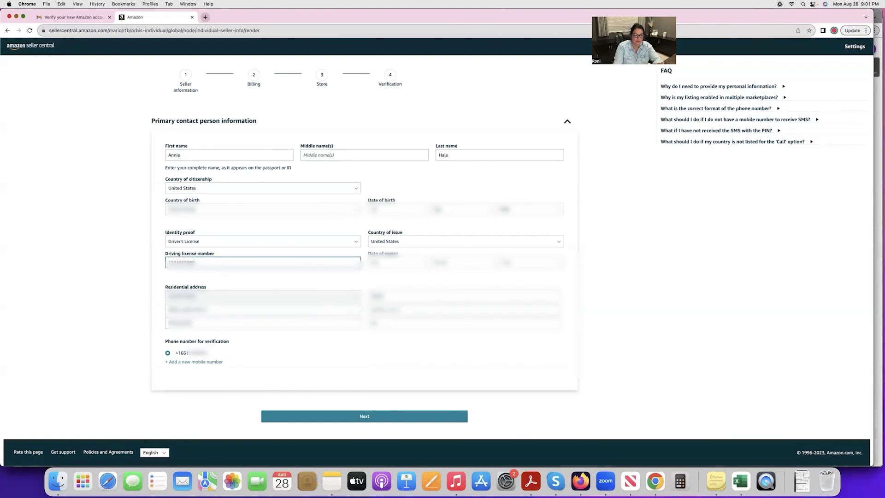
click(394, 264)
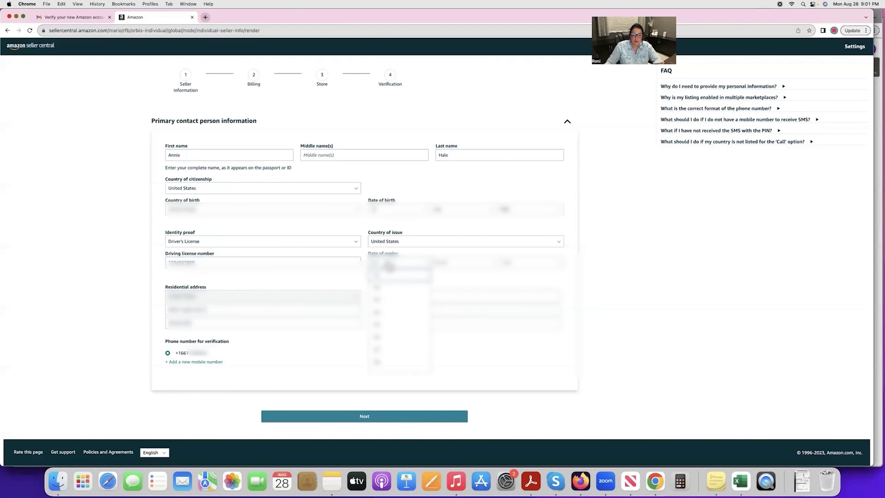
click(389, 356)
click(468, 265)
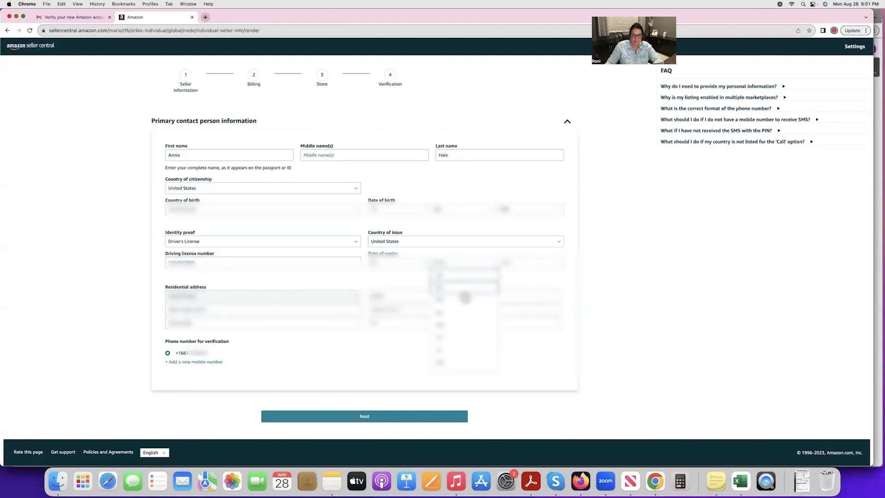
click(450, 355)
click(546, 273)
click(528, 342)
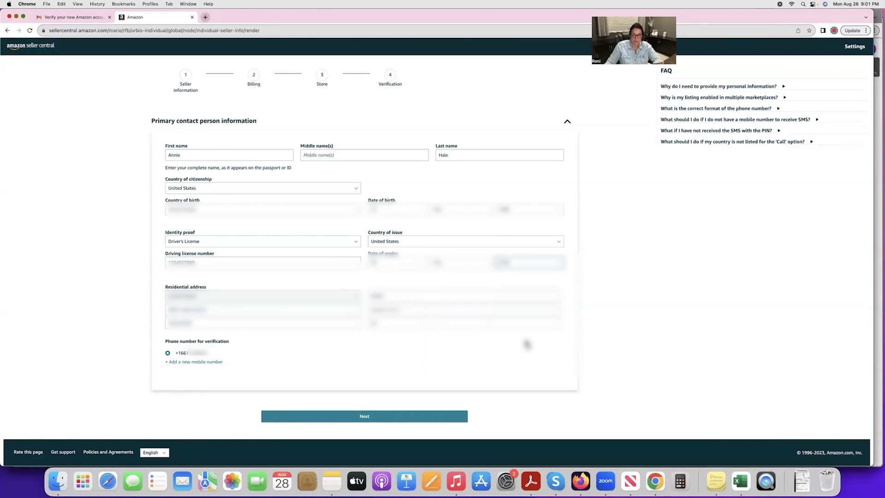
click(377, 419)
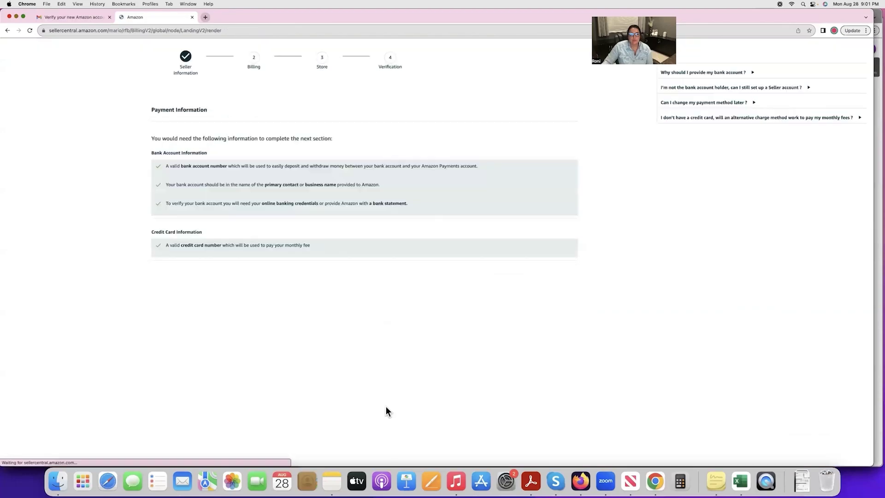
drag(157, 127, 210, 130)
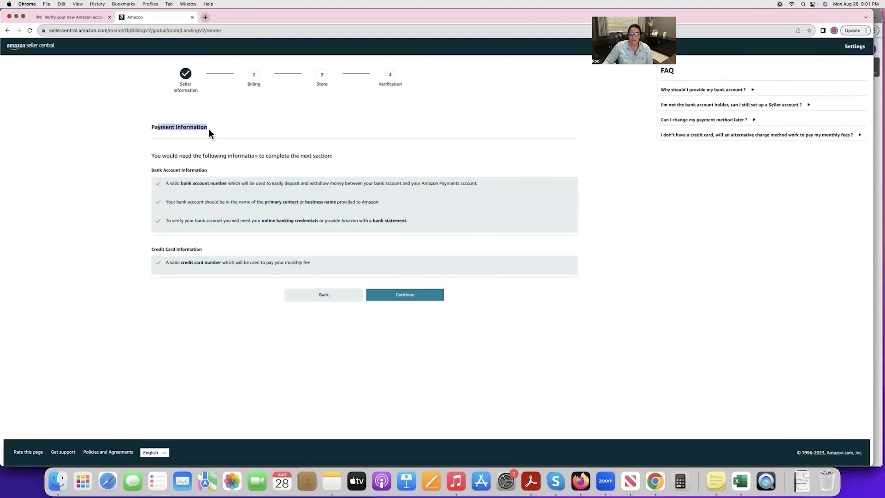
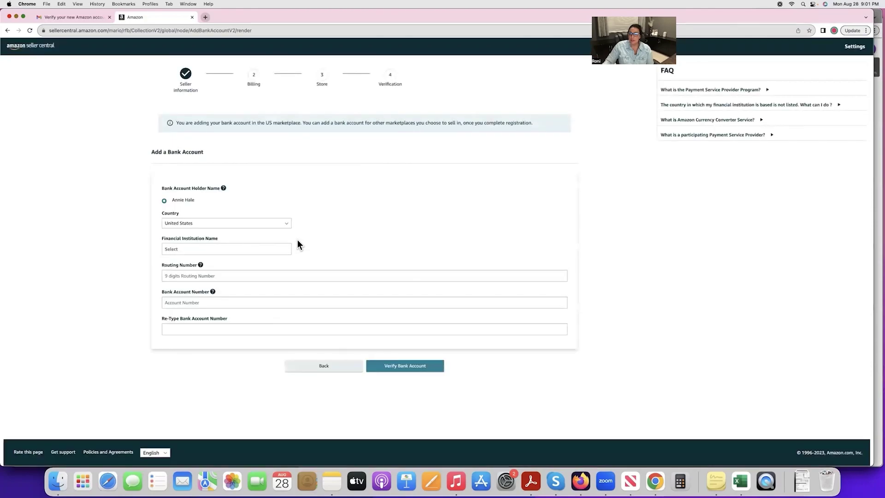
Step: Keep United States as the bank country and search the institution list, first picking Others
click(190, 225)
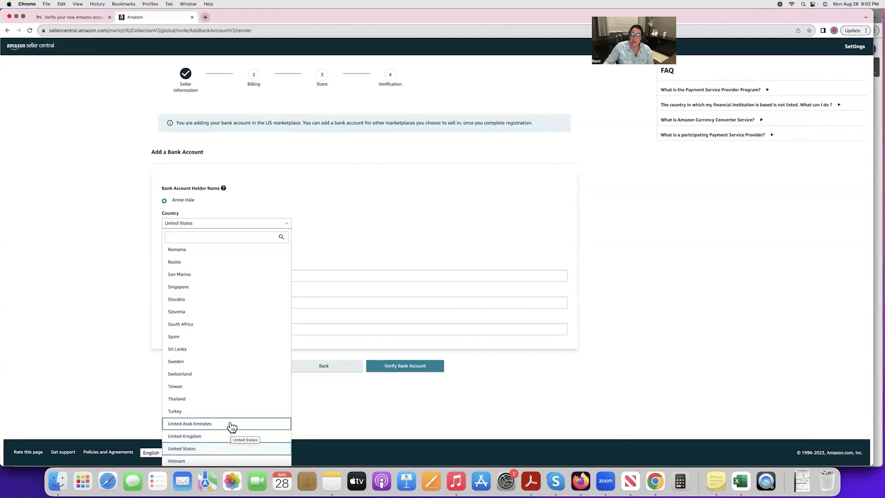
click(423, 184)
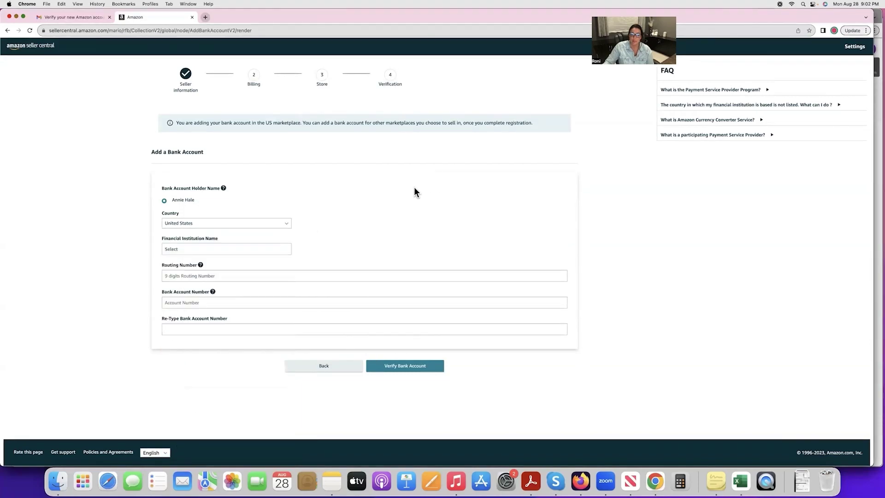
click(224, 250)
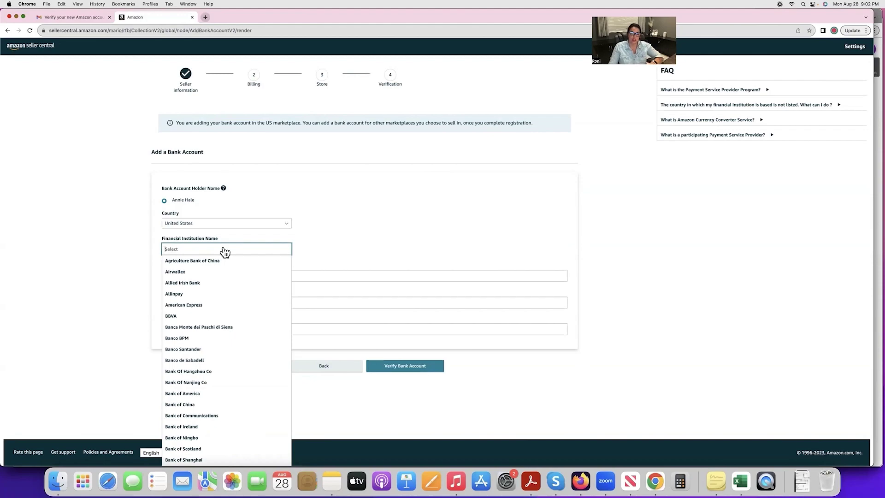
text(cha)
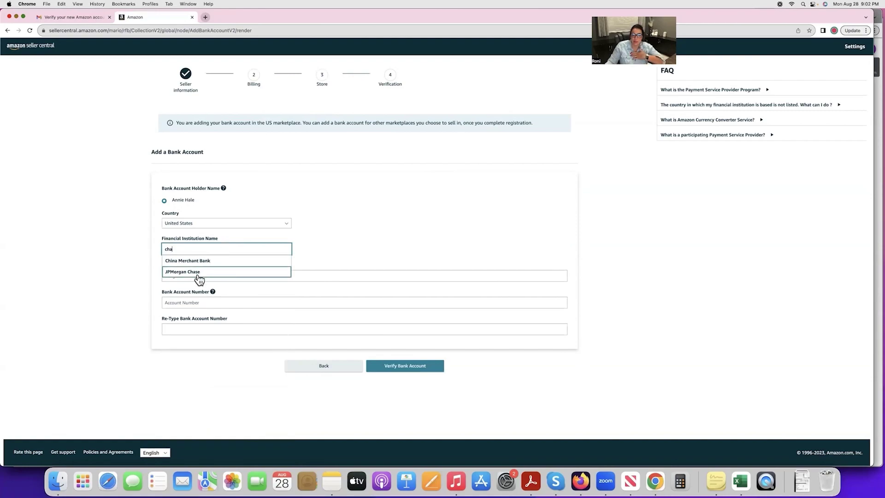
key(BackSpace)
key(BackSpace)
key(BackSpace)
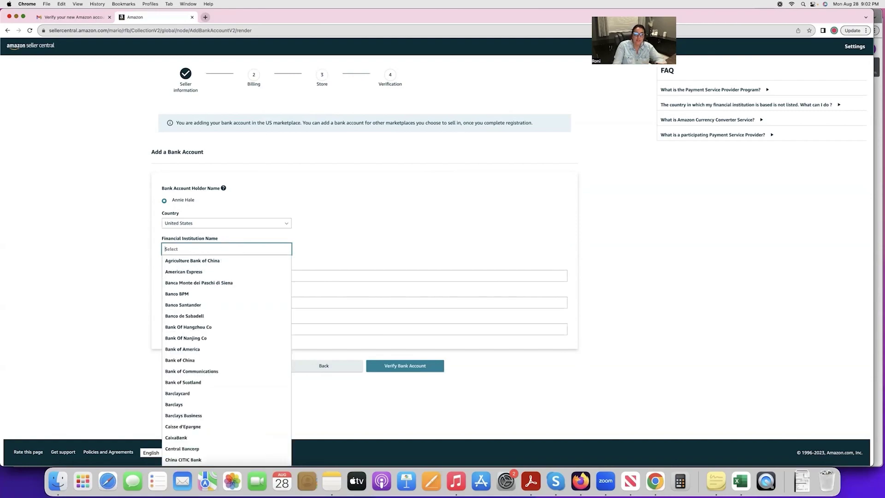
text(natio)
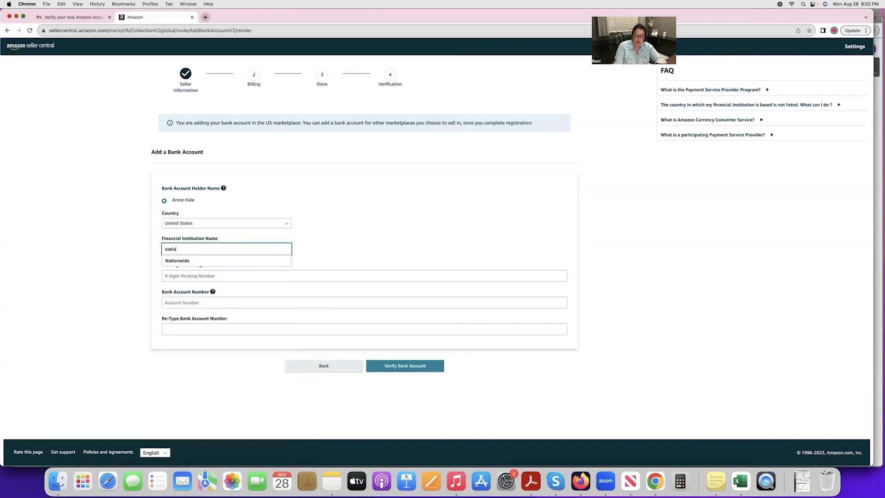
text(nal)
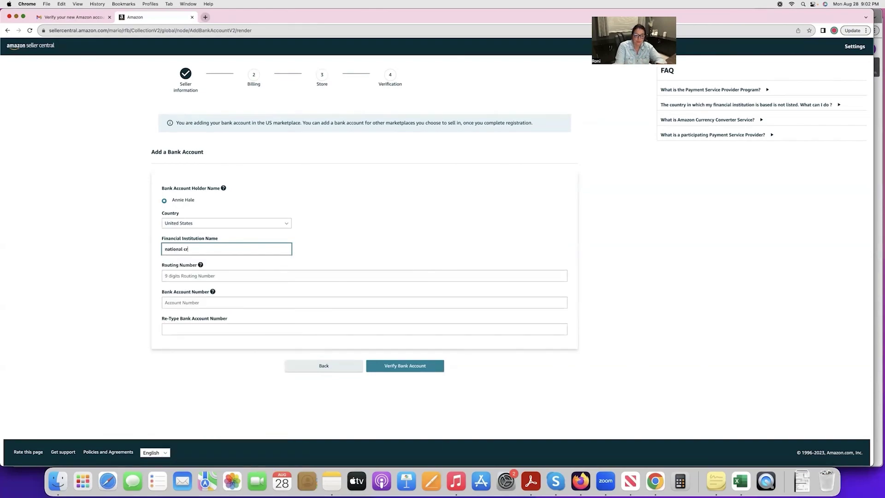
text( cr)
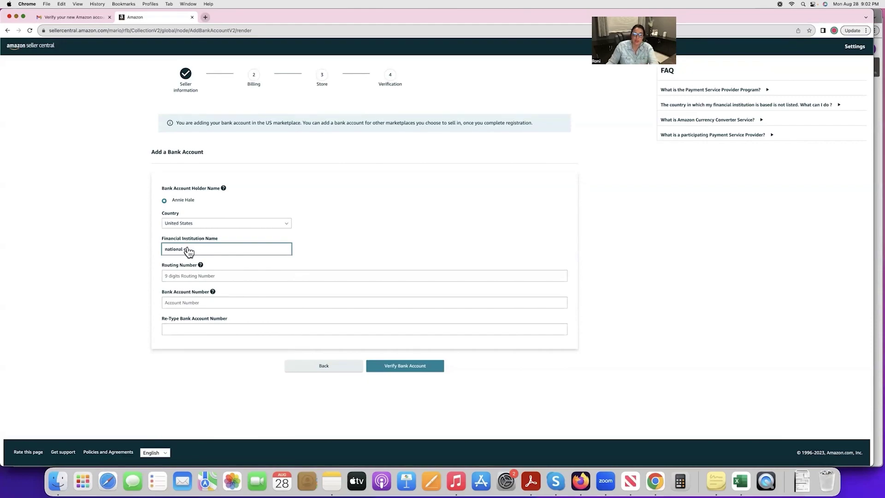
key(BackSpace)
key(BackSpace)
key(BackSpace)
key(BackSpace)
key(BackSpace)
key(BackSpace)
key(BackSpace)
key(BackSpace)
key(BackSpace)
key(BackSpace)
key(BackSpace)
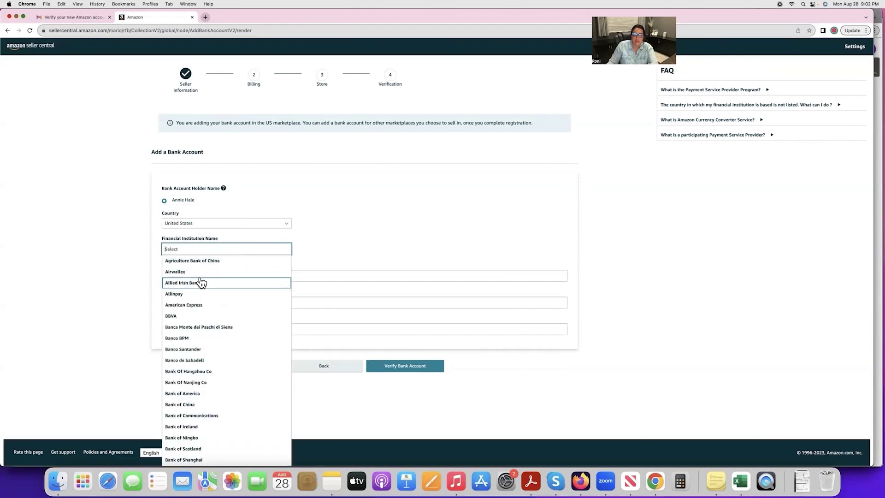
scroll(198, 300, down, 10)
scroll(199, 301, down, 15)
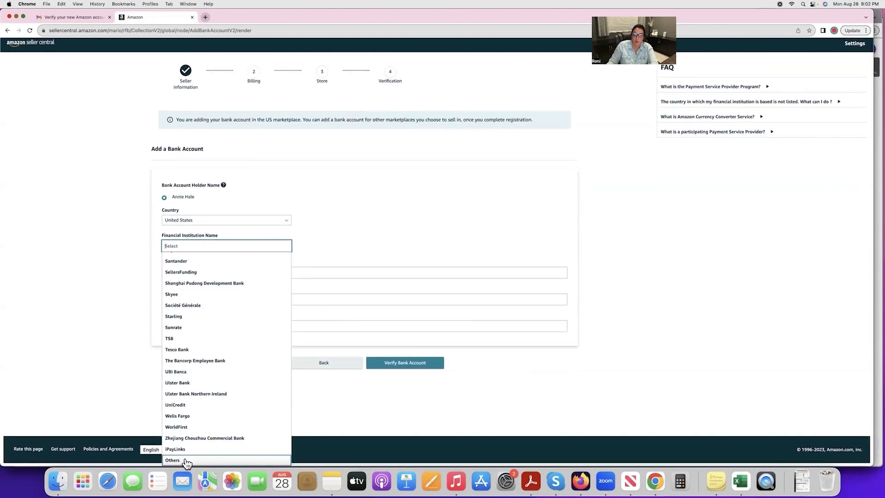
click(186, 460)
Step: Replace Others with JPMorgan Chase as the institution and enter the bank routing number
click(183, 273)
click(183, 248)
key(BackSpace)
key(BackSpace)
key(BackSpace)
key(BackSpace)
key(BackSpace)
text(chase)
click(193, 259)
click(204, 275)
text(39917267)
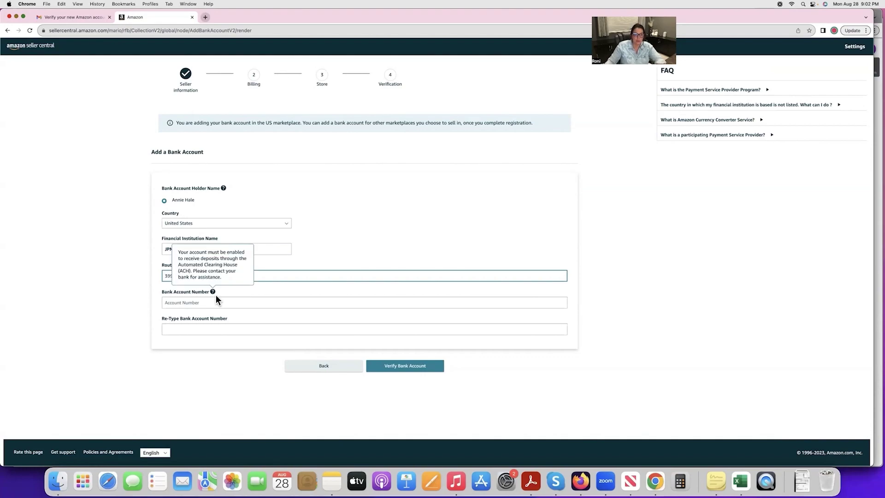
click(217, 303)
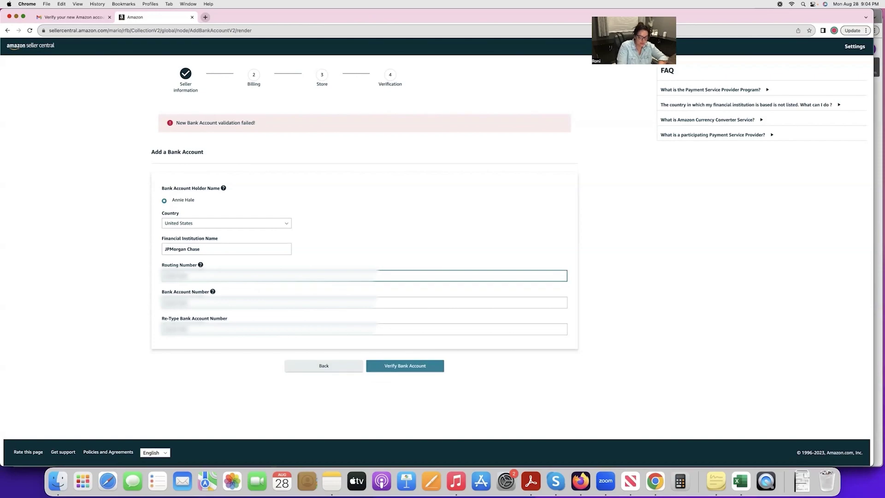
Step: Verify the bank account and continue past the verification-pending notice to the payment page
click(398, 366)
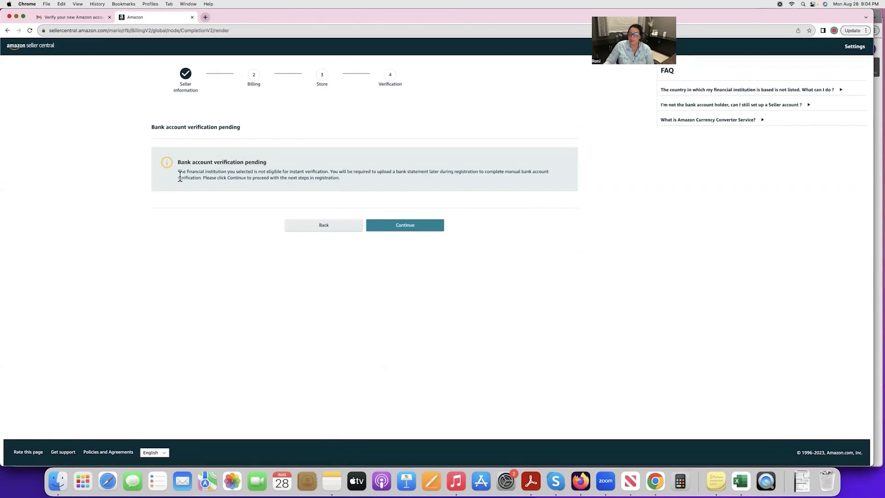
click(402, 225)
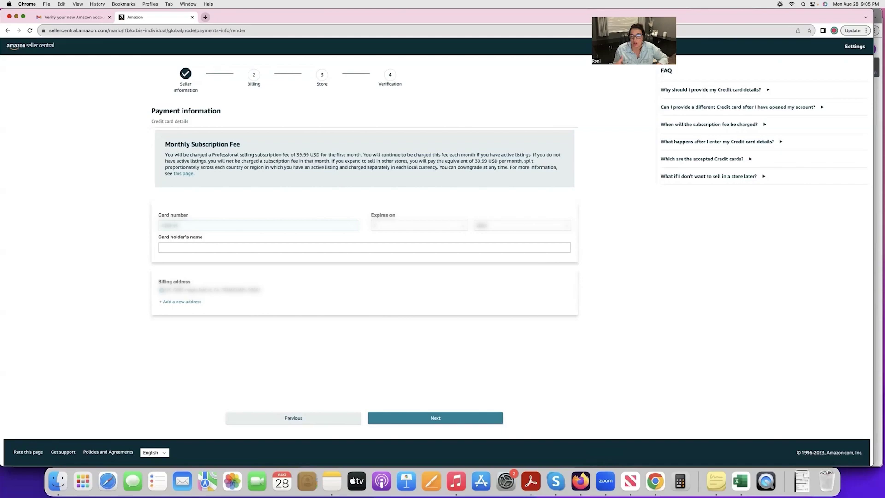
Step: Type the card number, choose the expiry month and year, and enter the cardholder's name
text(4)
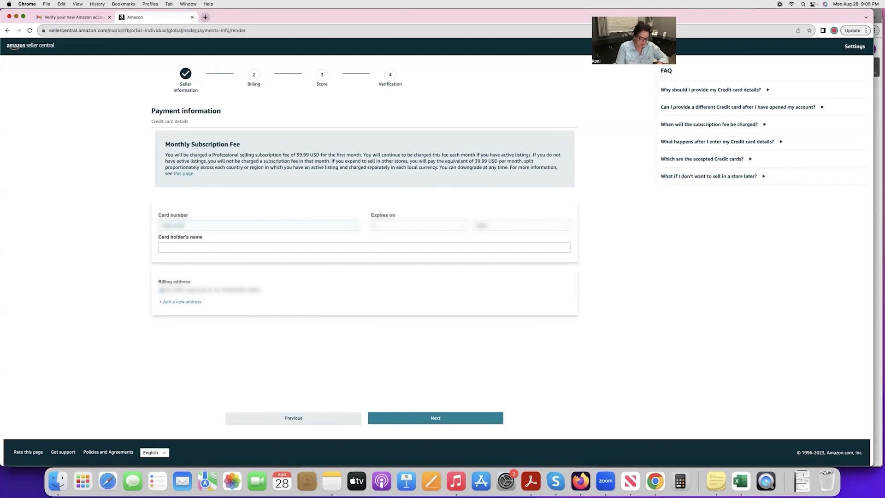
text(1211)
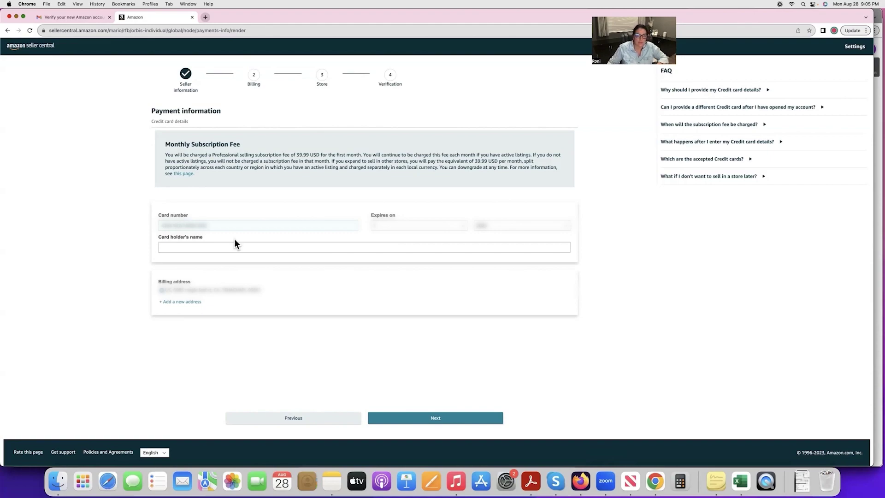
click(431, 225)
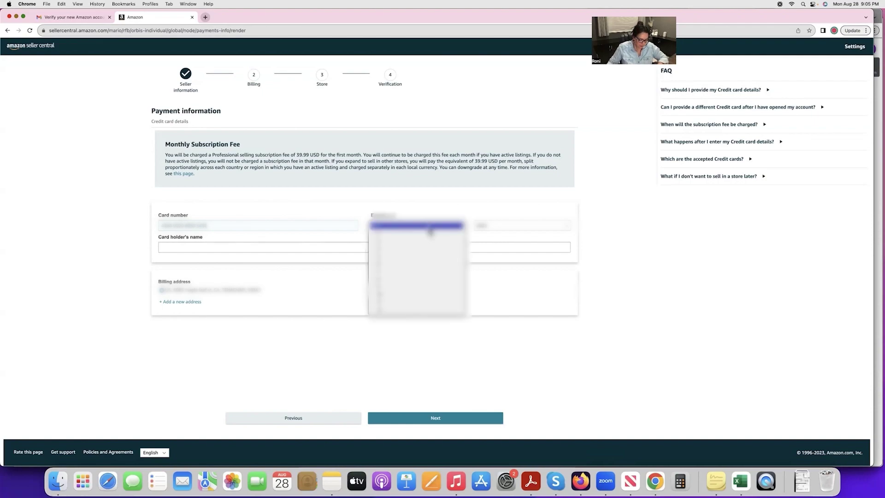
click(428, 234)
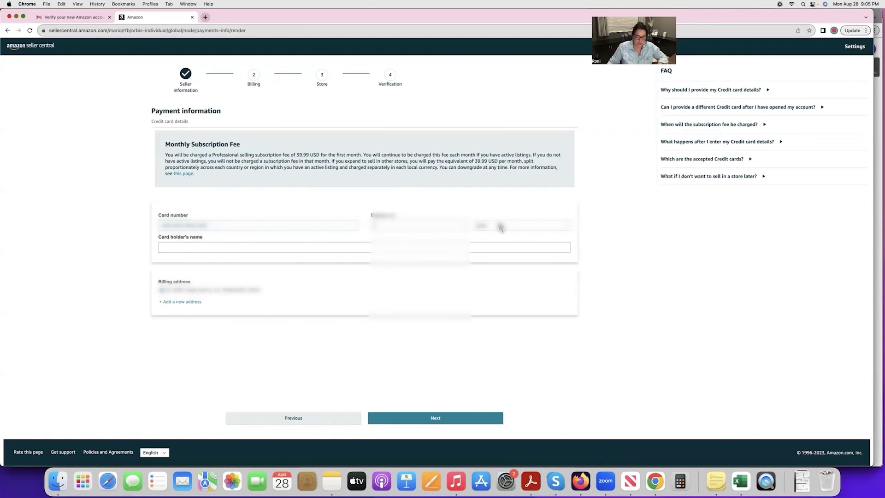
click(500, 228)
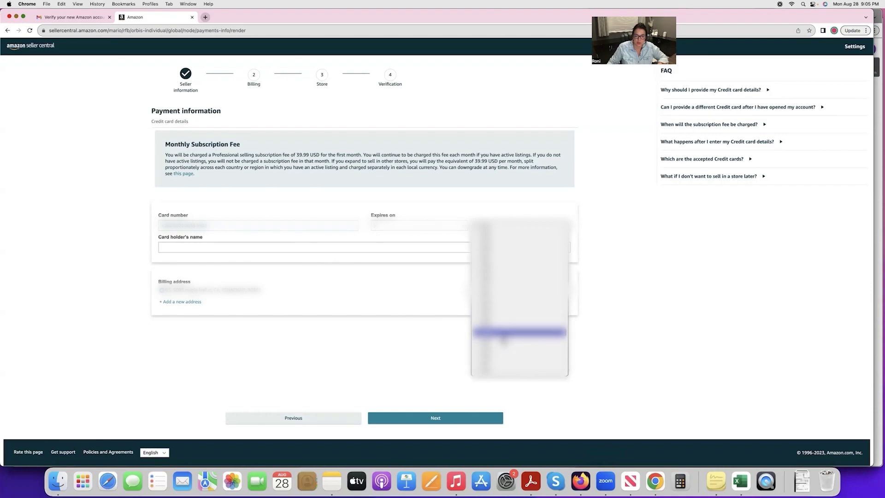
click(502, 265)
click(311, 247)
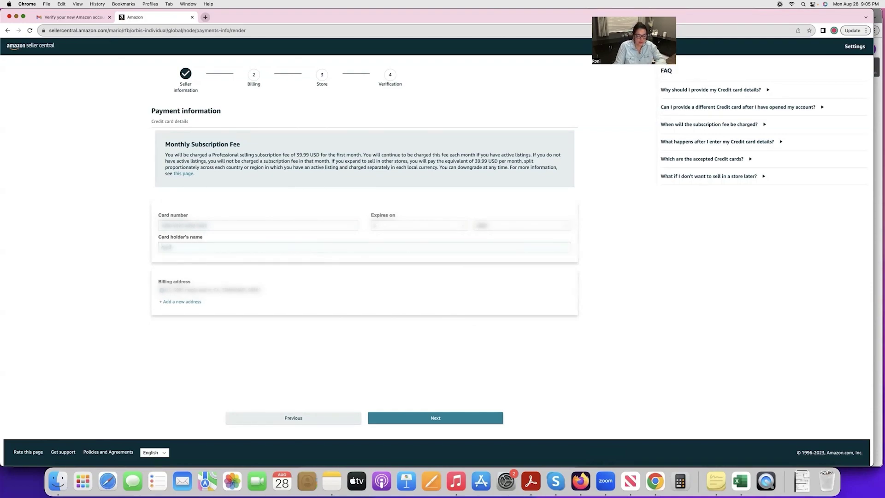
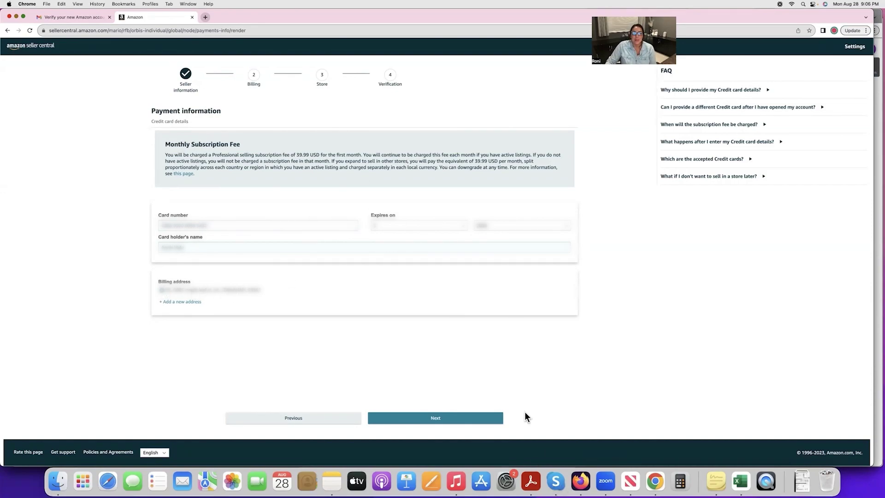
Step: Review the Monthly Subscription Fee amount, then save the card and proceed to the Store step
scroll(306, 169, up, 5)
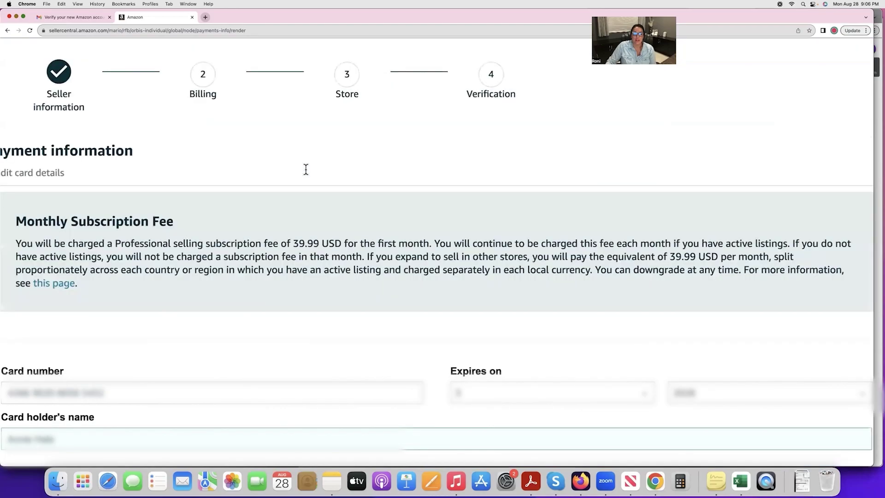
drag(27, 262, 192, 264)
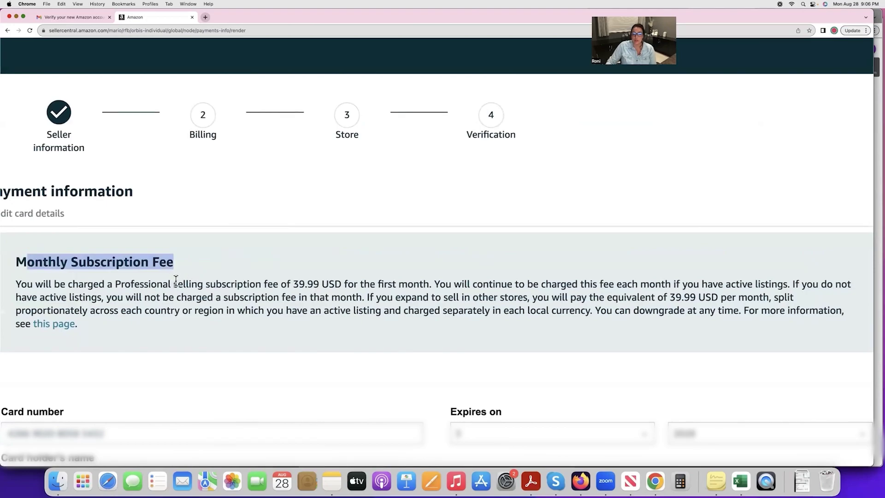
drag(169, 283, 345, 280)
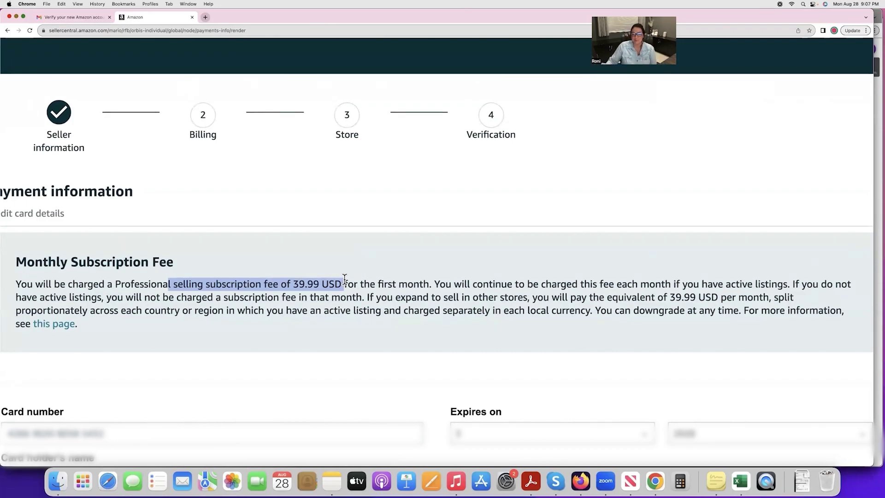
key(super+minus)
key(super+minus)
key(super+minus)
click(451, 423)
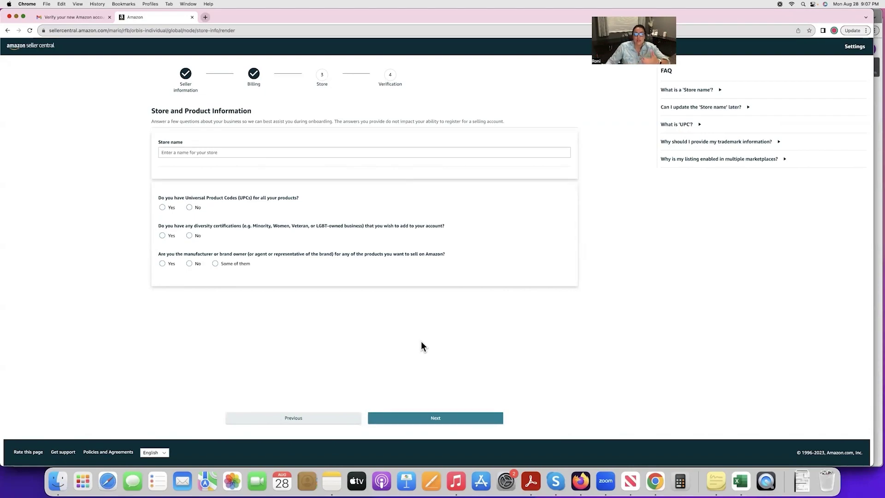
Step: Enter a store name, revising it several times until it shows as Available
click(183, 152)
text(Ann)
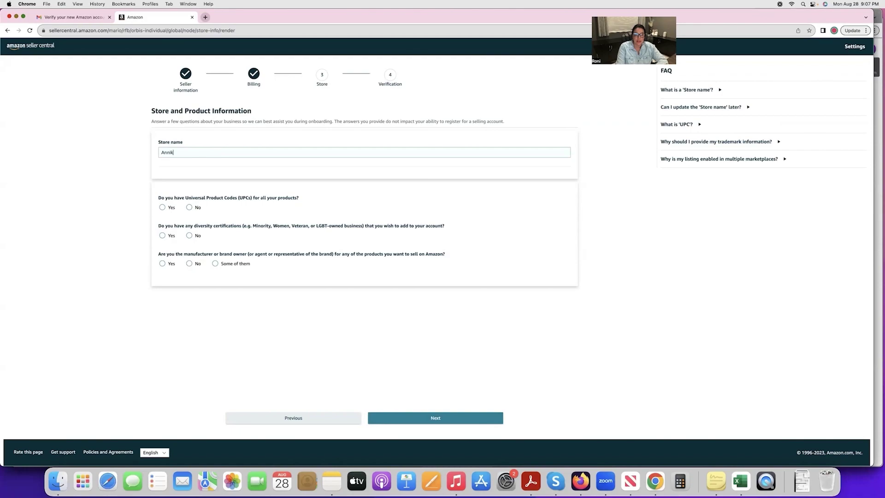
text(ie and stores)
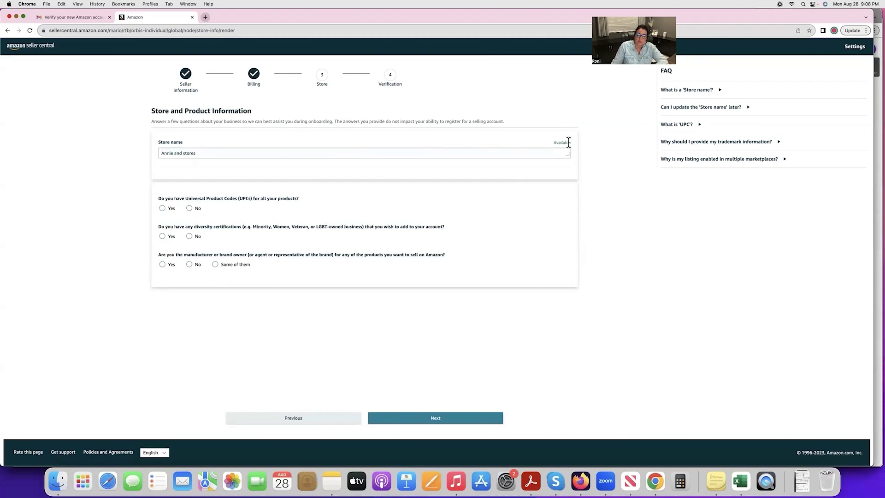
click(228, 152)
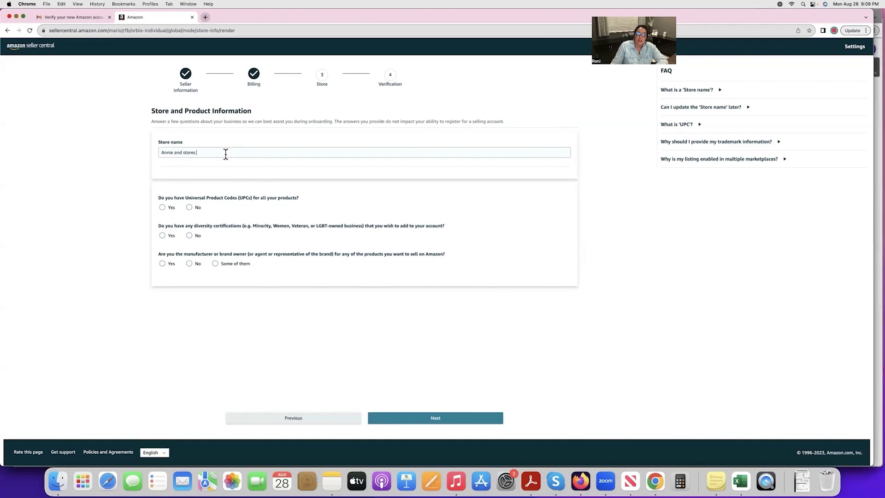
drag(174, 152, 213, 152)
key(BackSpace)
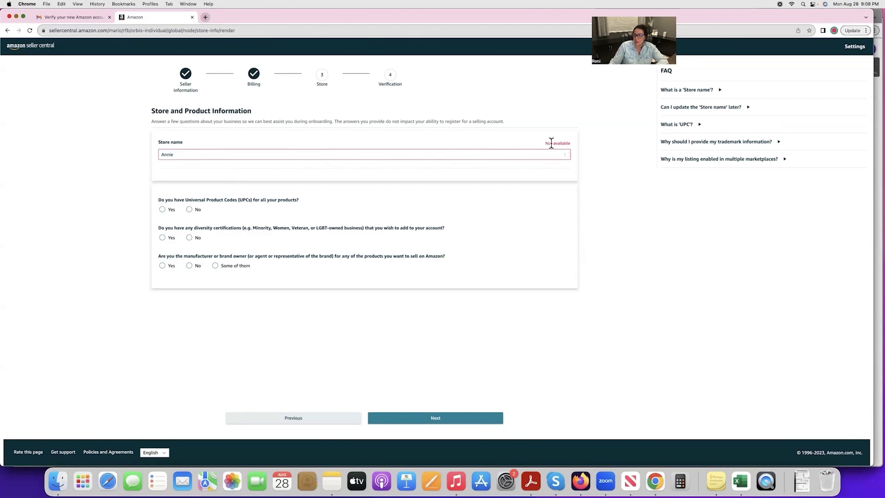
click(247, 153)
text(store)
key(BackSpace)
key(BackSpace)
key(BackSpace)
key(BackSpace)
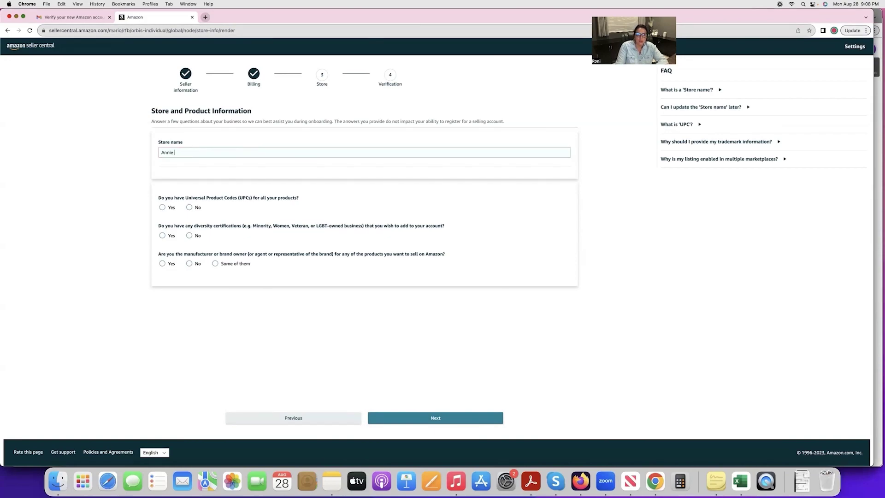
text(LLC)
text(IN)
text(& )
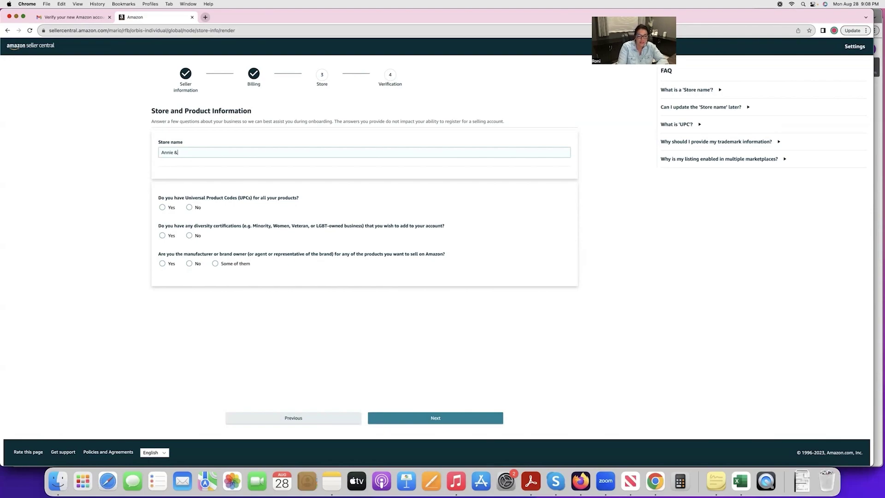
text(CO)
key(BackSpace)
key(BackSpace)
key(BackSpace)
key(BackSpace)
key(BackSpace)
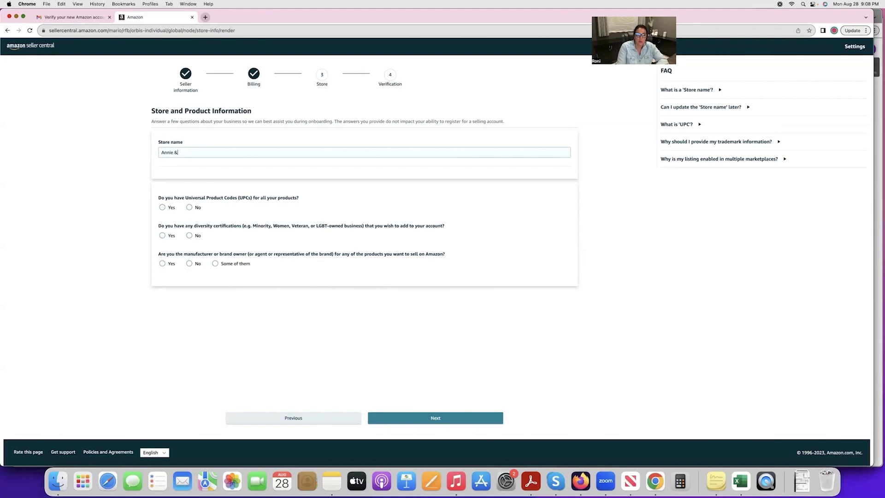
text(Comoan)
key(BackSpace)
key(BackSpace)
key(BackSpace)
key(BackSpace)
key(BackSpace)
key(BackSpace)
text(supply house)
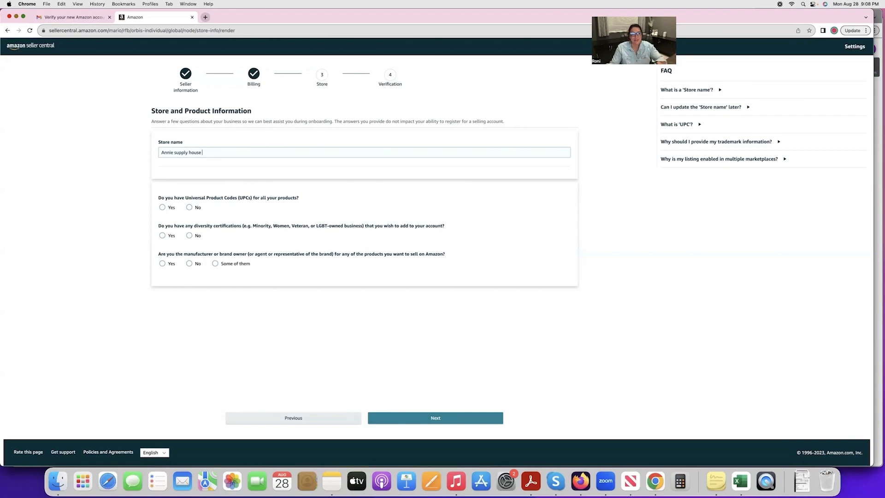
drag(174, 153, 249, 155)
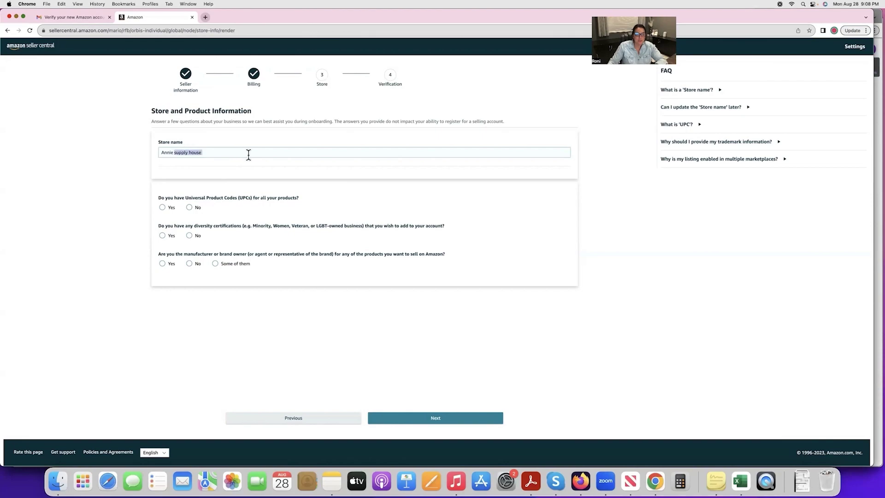
text(S)
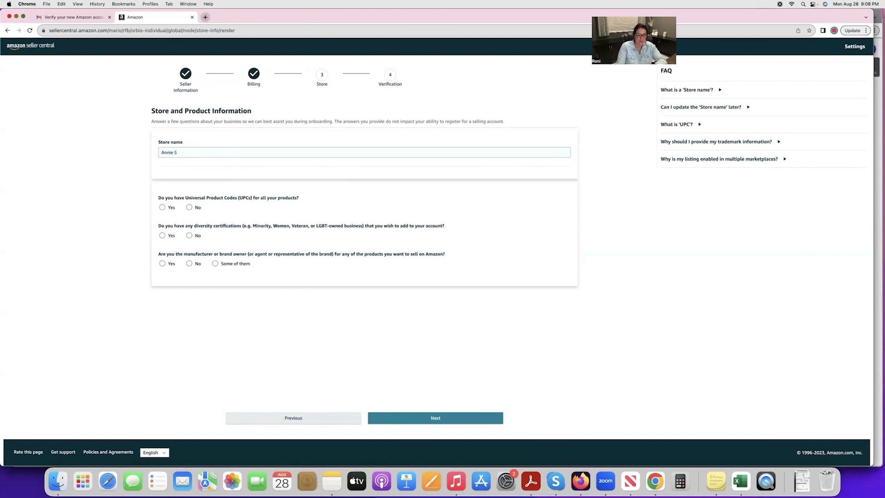
text(oStore)
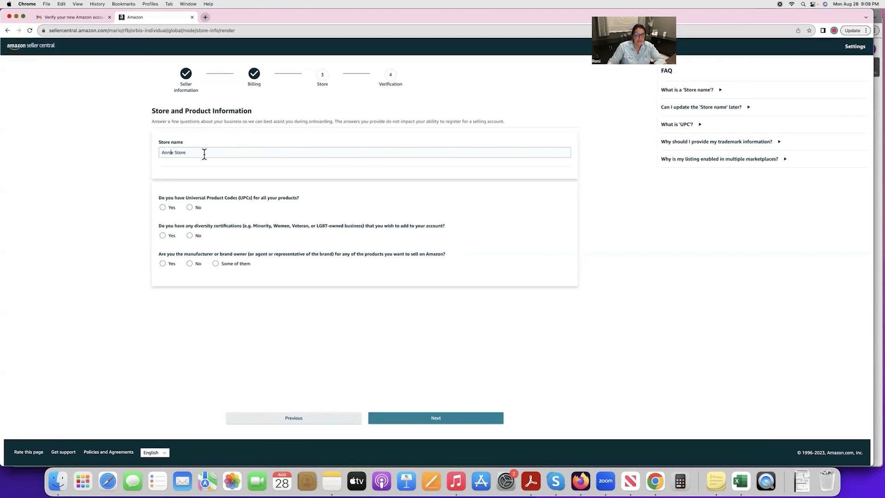
click(172, 152)
text('s)
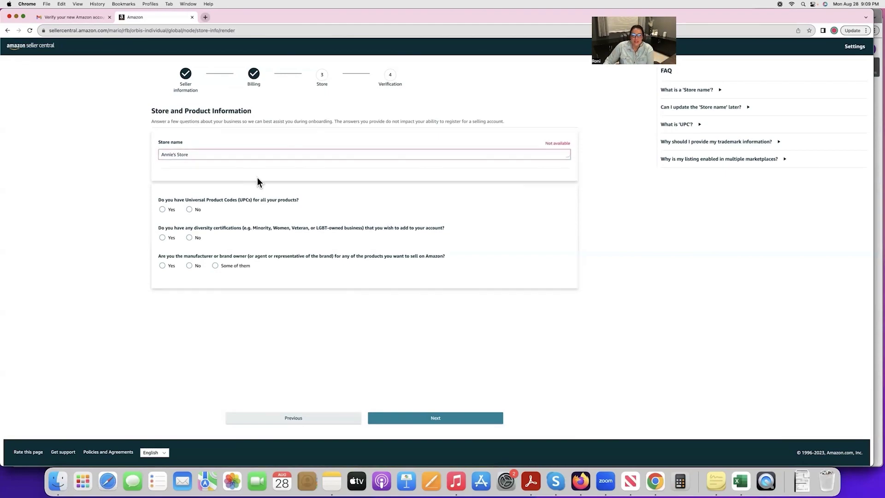
click(213, 156)
text(12)
Step: Answer Yes to UPCs, No to diversity certifications, Yes to brand owner and trademark
drag(167, 199, 243, 197)
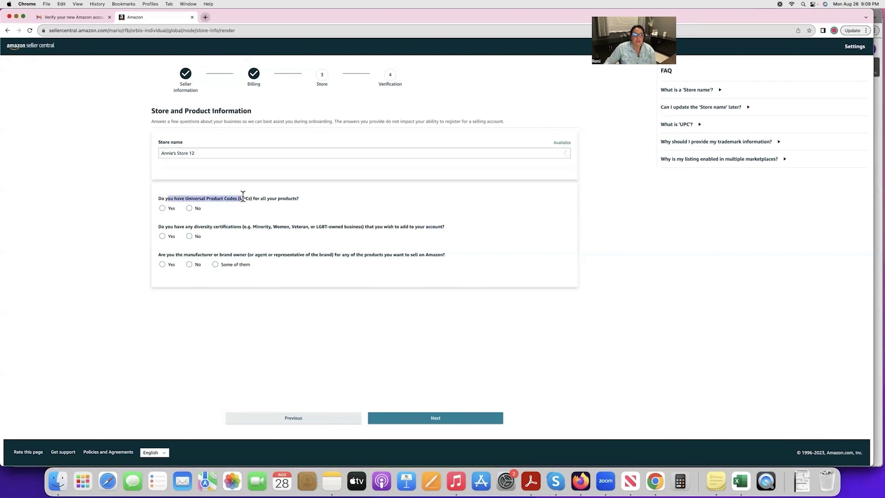
click(162, 209)
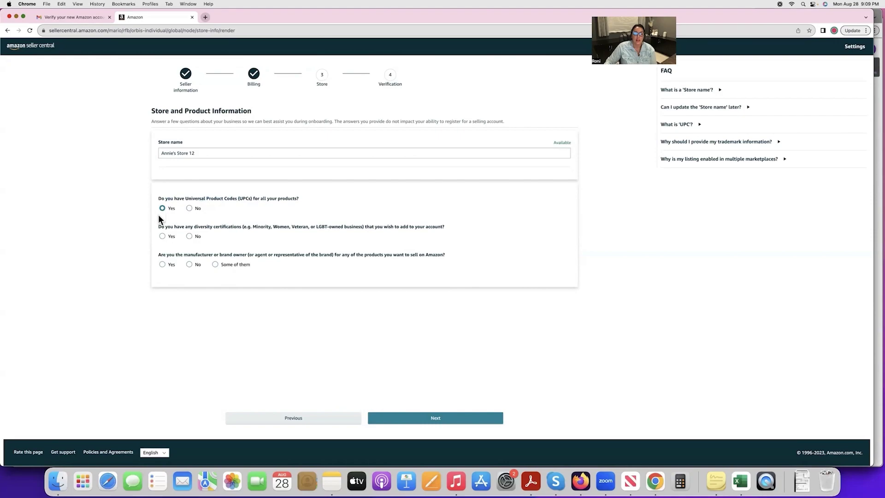
drag(170, 226, 237, 226)
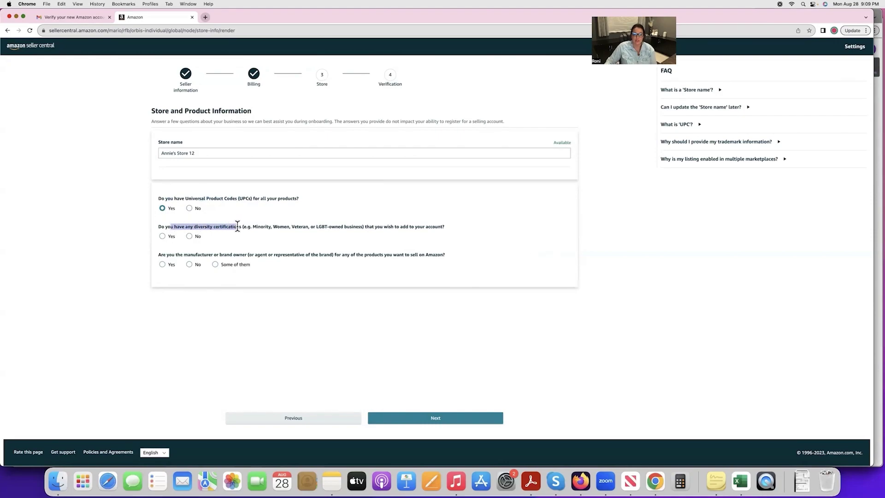
click(189, 236)
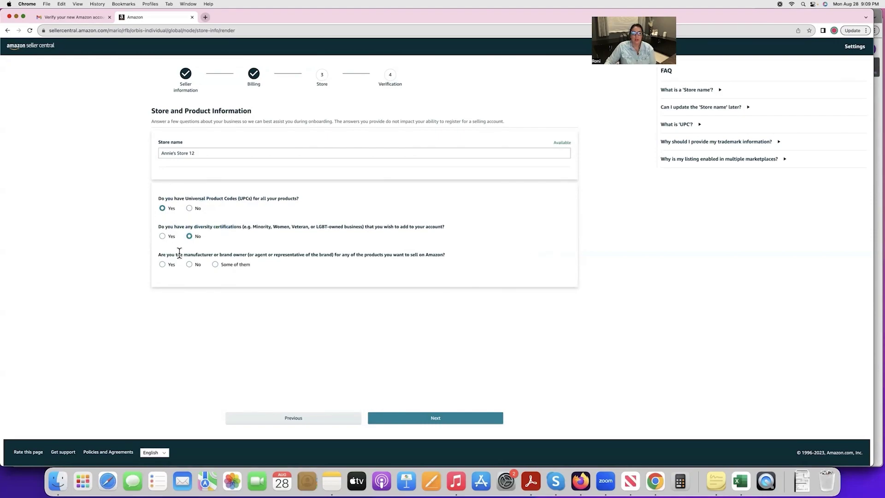
drag(168, 255, 243, 255)
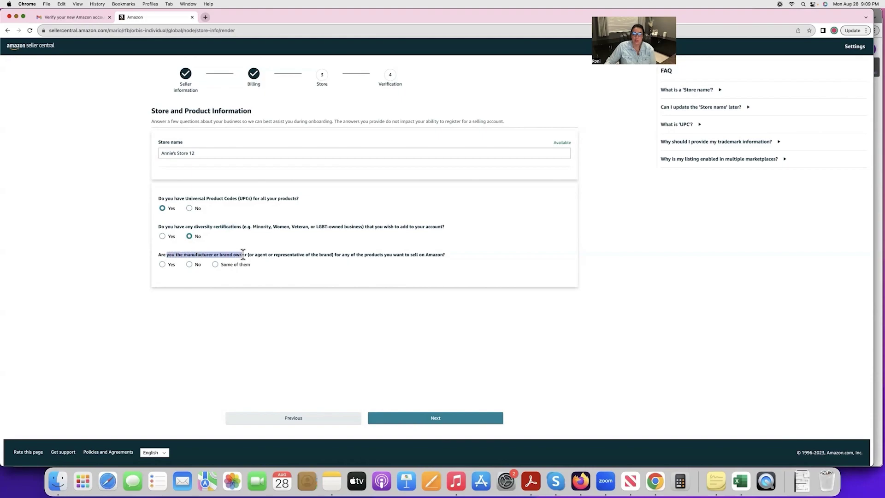
click(162, 265)
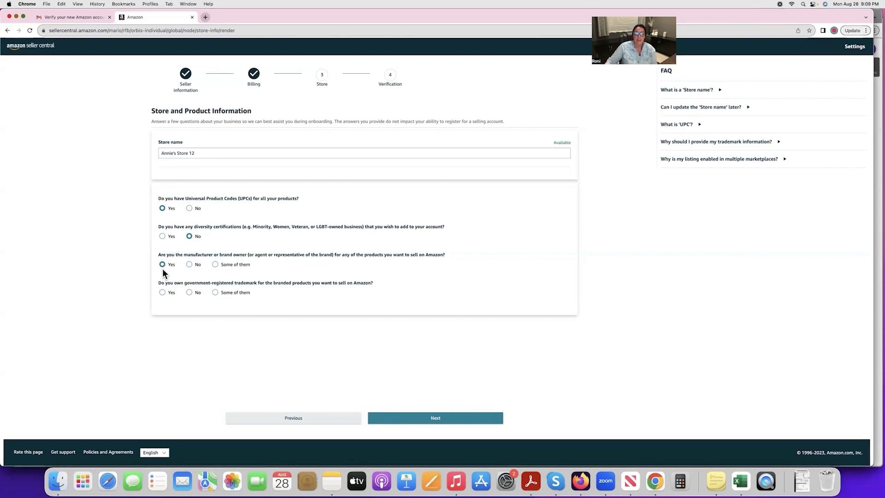
drag(174, 284, 276, 284)
click(162, 291)
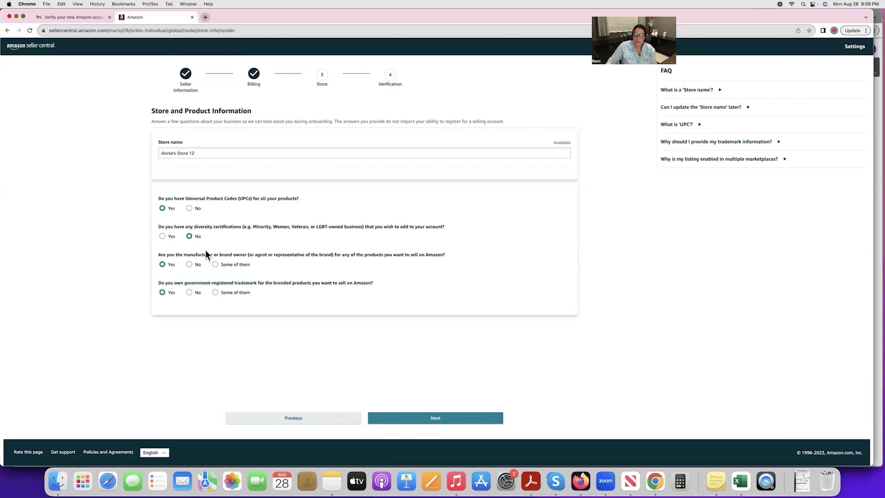
drag(211, 121, 507, 121)
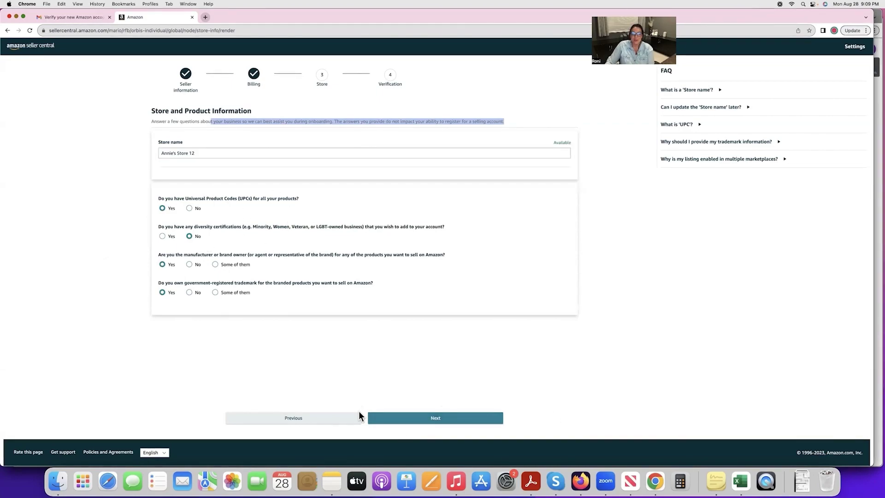
Step: Submit the store answers and review the primary contact details on the verification page
click(437, 419)
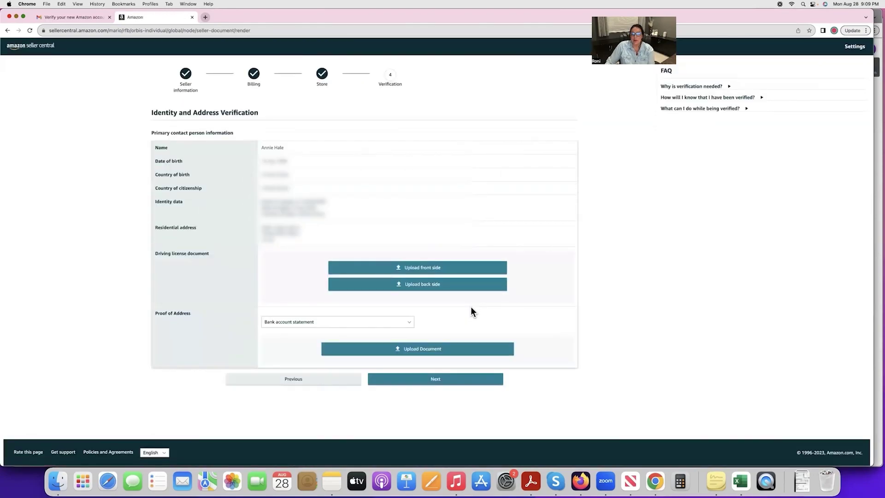
drag(260, 199, 343, 223)
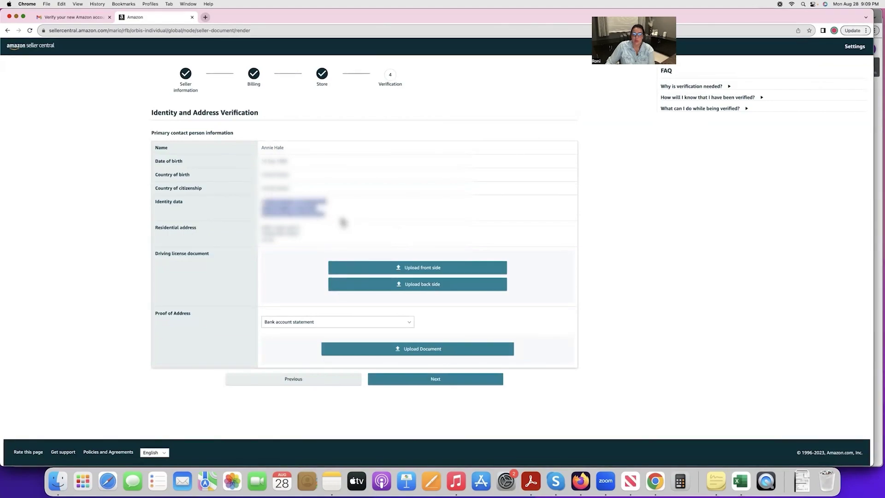
drag(262, 226, 312, 240)
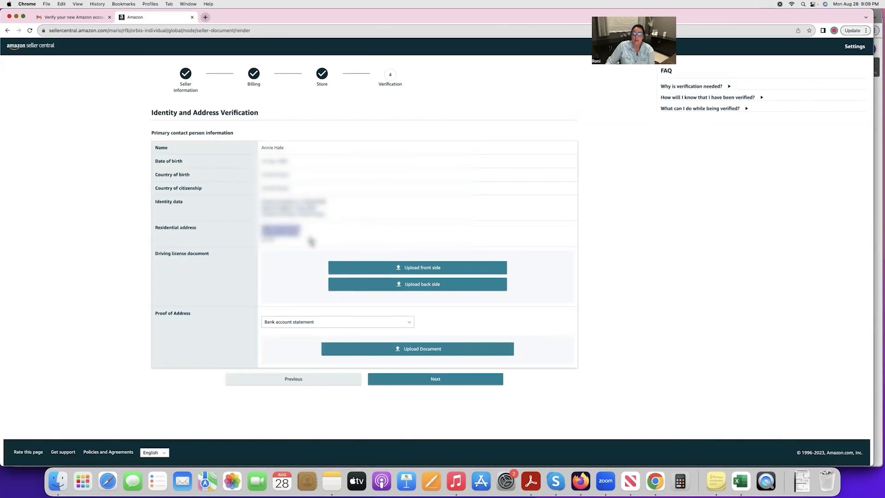
click(262, 164)
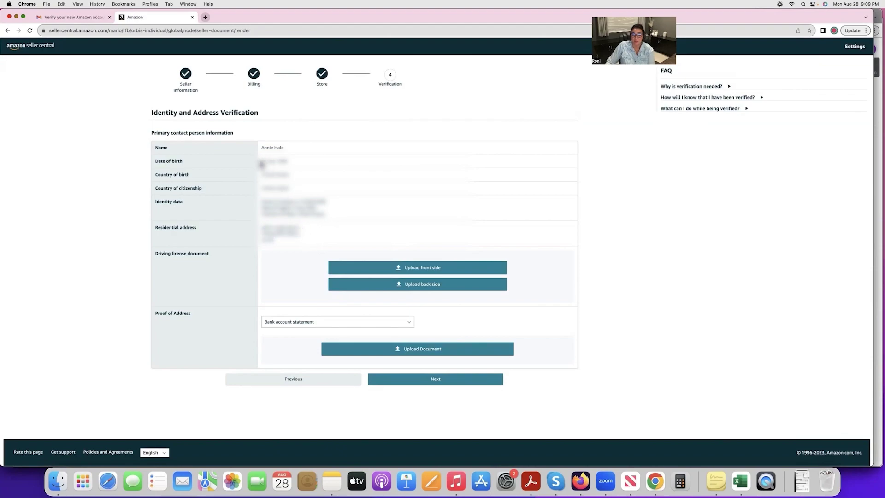
drag(259, 148, 305, 154)
Step: Step back through store, payment and bank pages to the seller information page
click(308, 382)
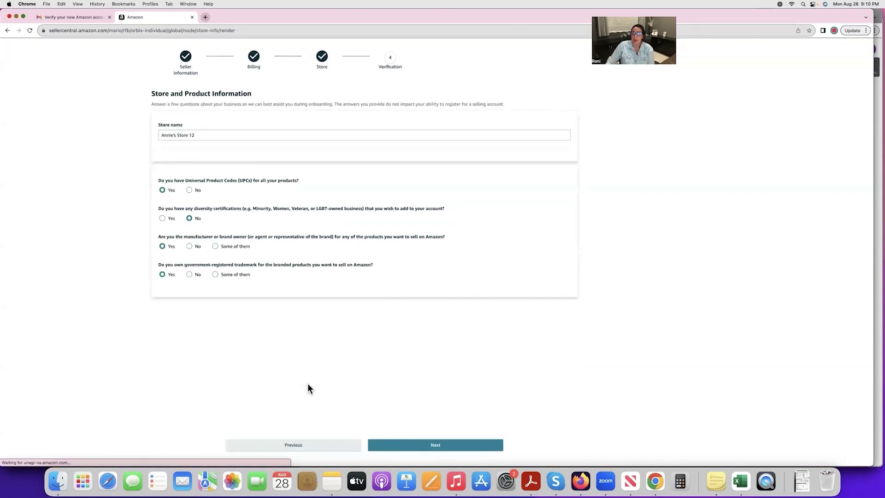
click(307, 419)
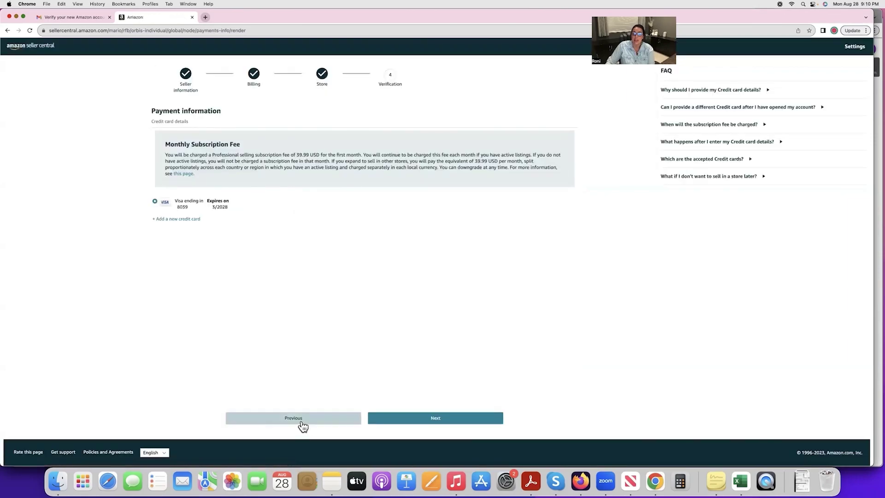
click(302, 423)
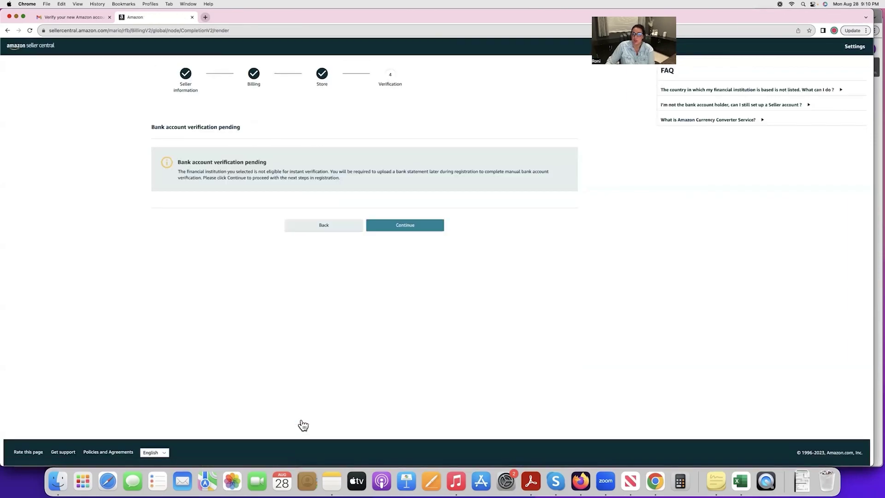
click(339, 231)
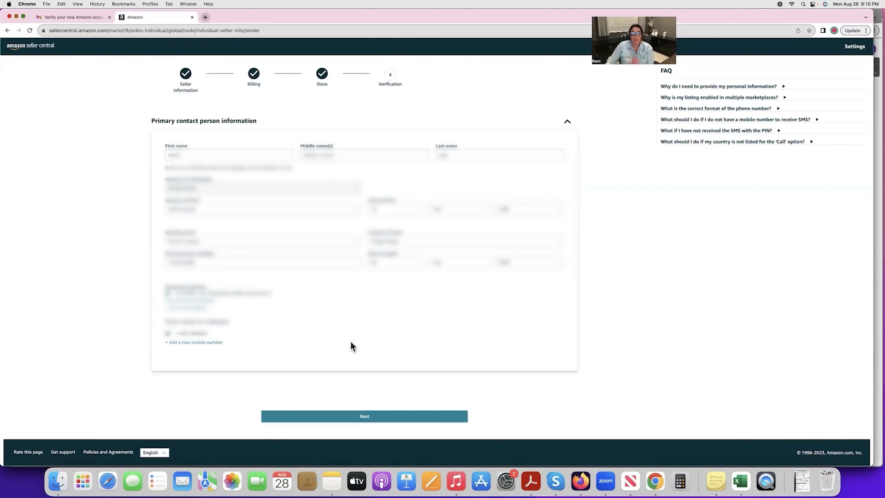
Step: Advance again through seller info, billing and store steps to Identity and Address Verification
click(374, 414)
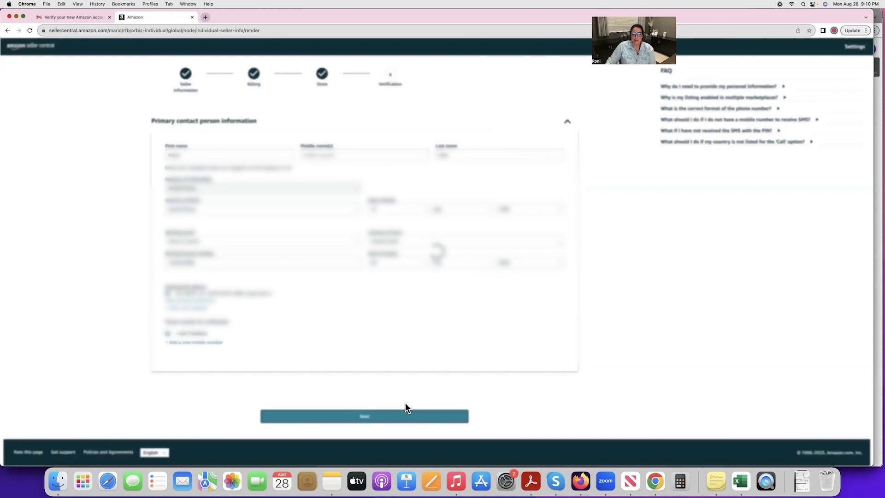
click(400, 229)
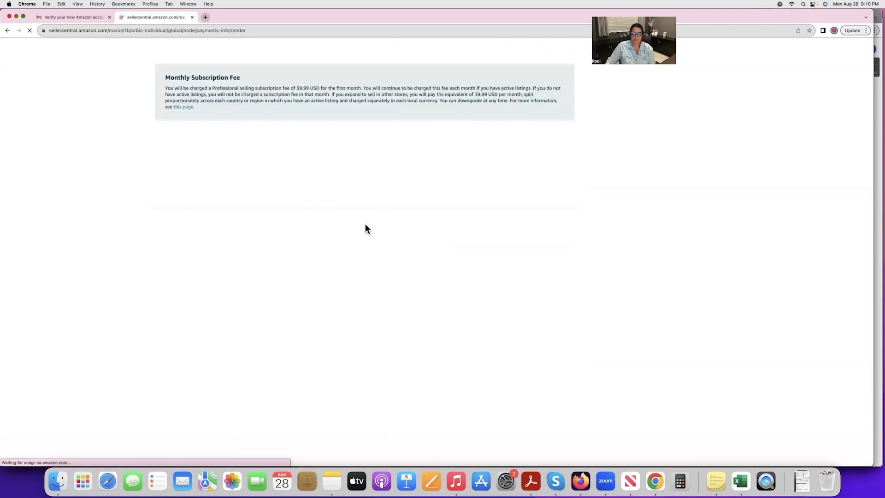
click(466, 416)
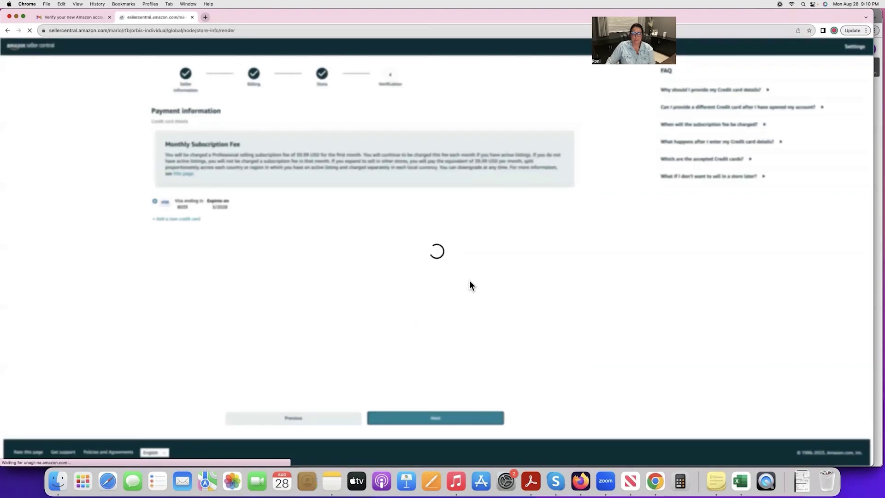
click(436, 417)
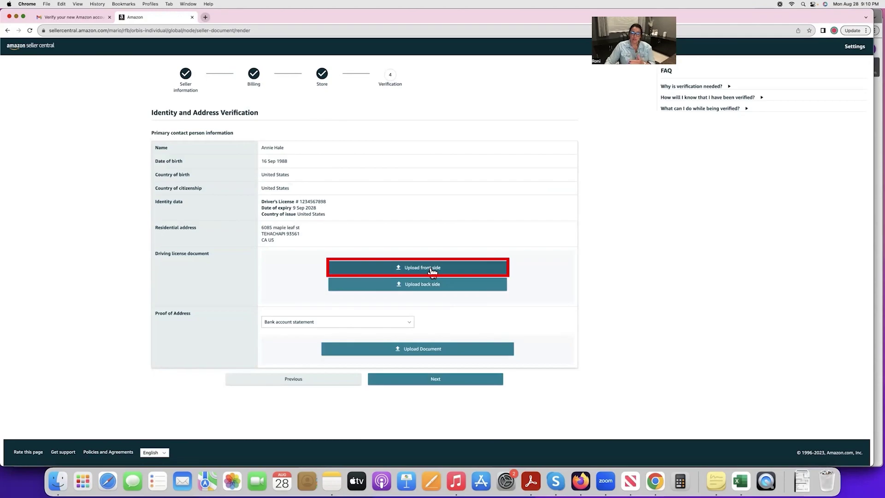
Step: Show the front-side upload instructions and note accepted formats png, tiff, tif, jpg, jpeg, pdf
click(431, 269)
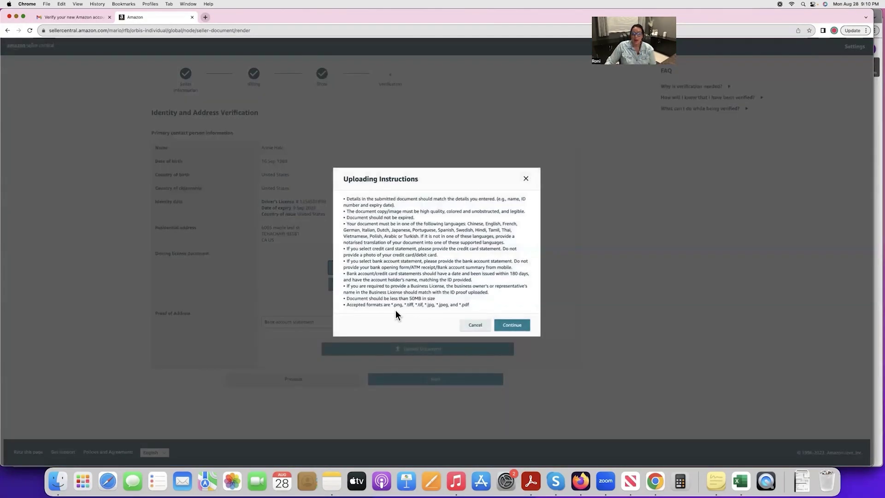
drag(393, 305, 477, 308)
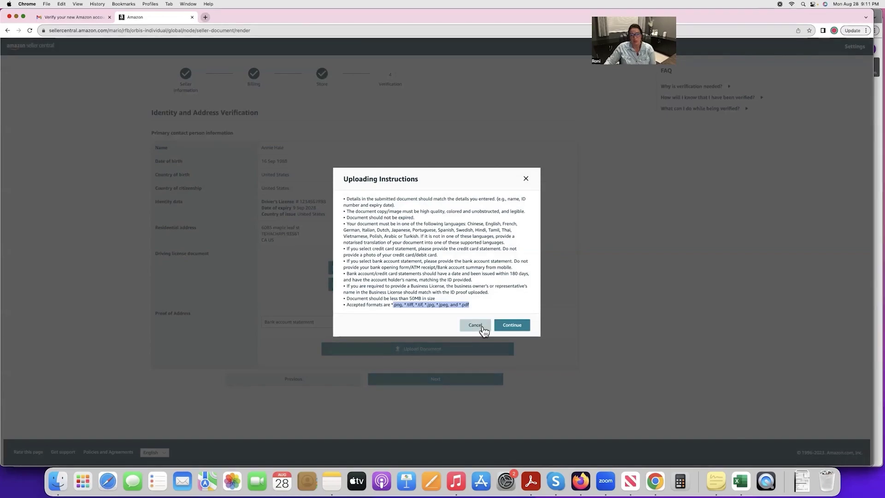
Step: Upload IMG_6984.jpg from Downloads as the driving licence front side
click(510, 325)
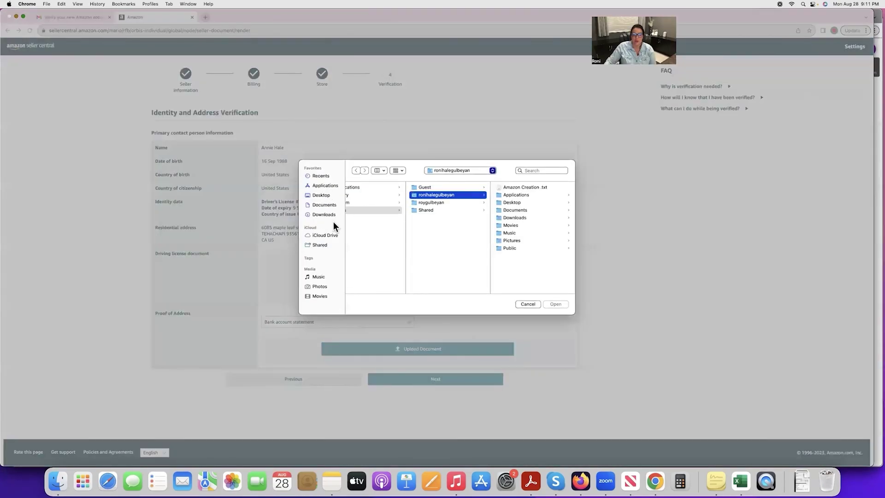
click(328, 214)
scroll(407, 217, down, 5)
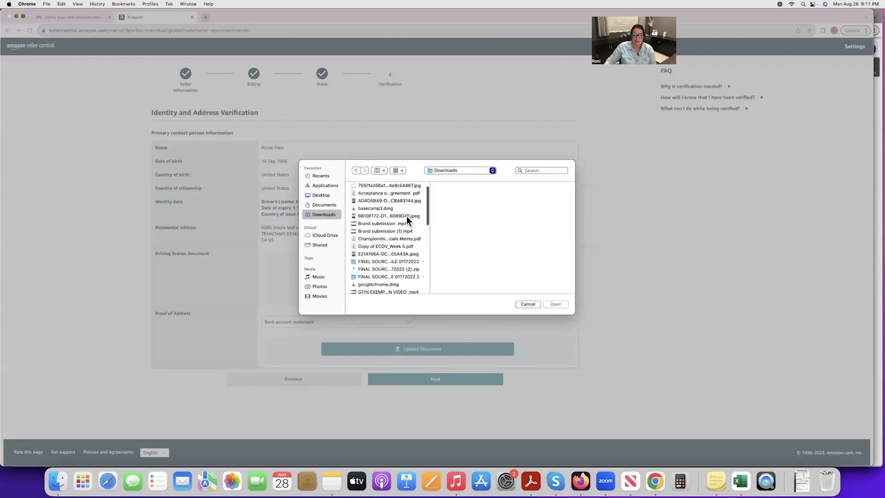
click(374, 249)
click(559, 305)
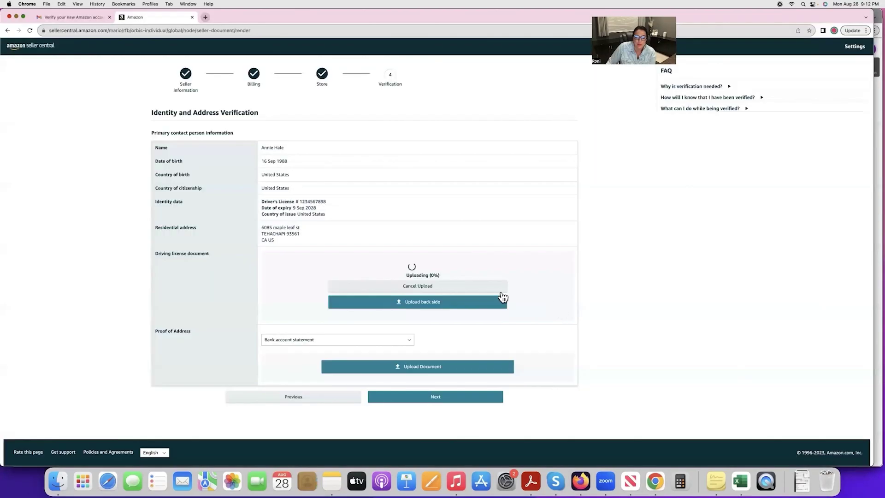
Step: Upload the AD4D5BA9 image as the licence back side and keep Bank account statement as proof type
click(453, 295)
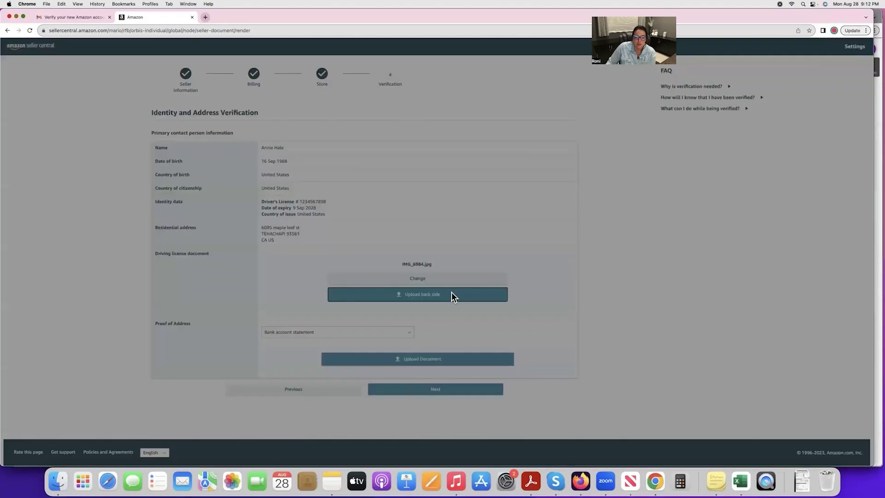
click(510, 328)
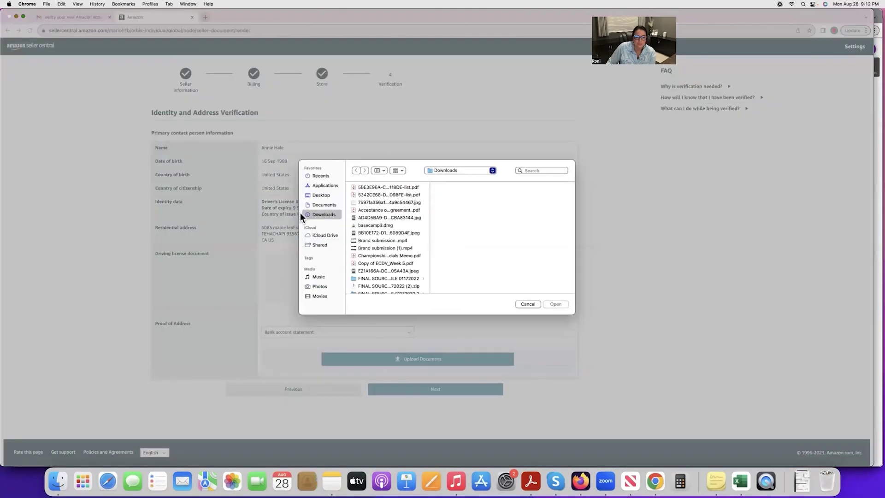
click(380, 232)
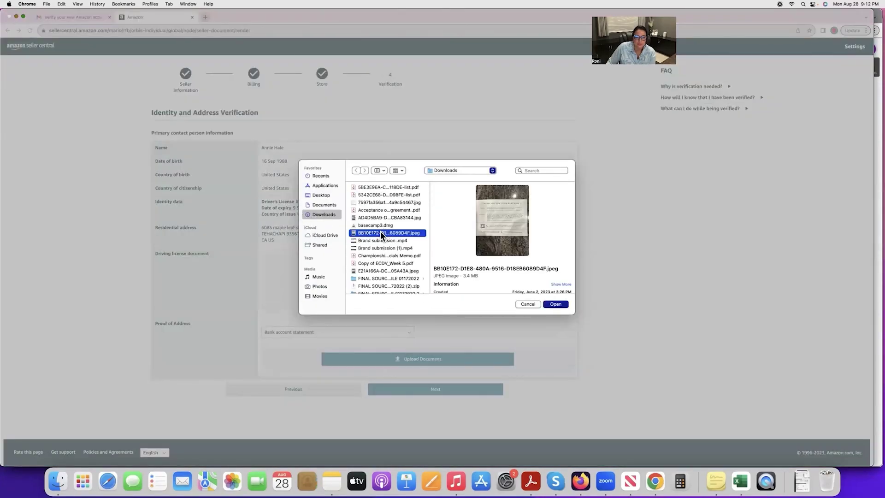
scroll(386, 231, down, 2)
click(386, 198)
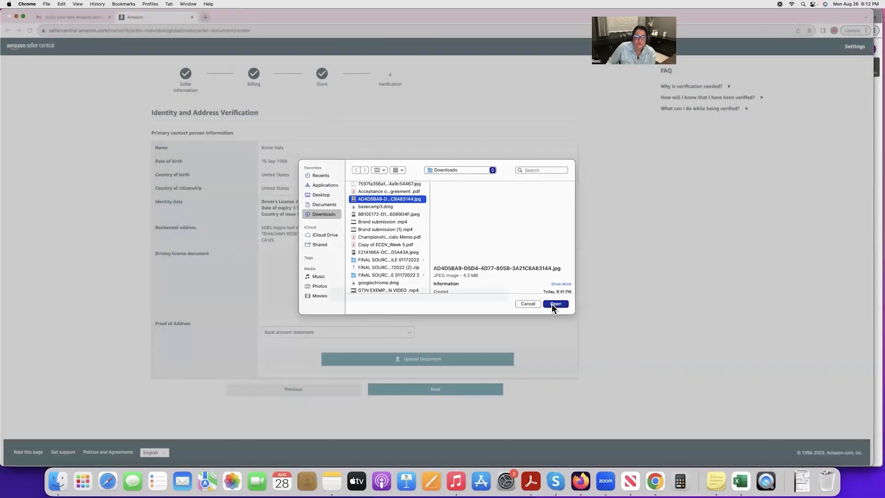
click(555, 303)
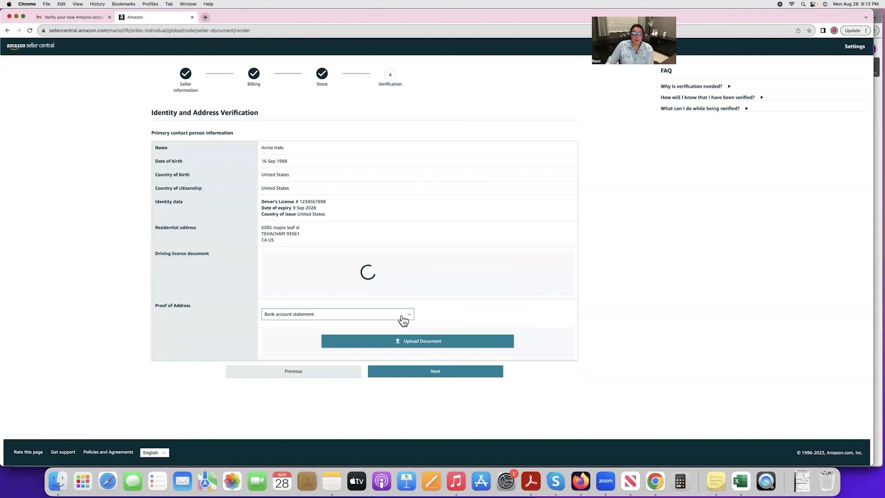
click(401, 317)
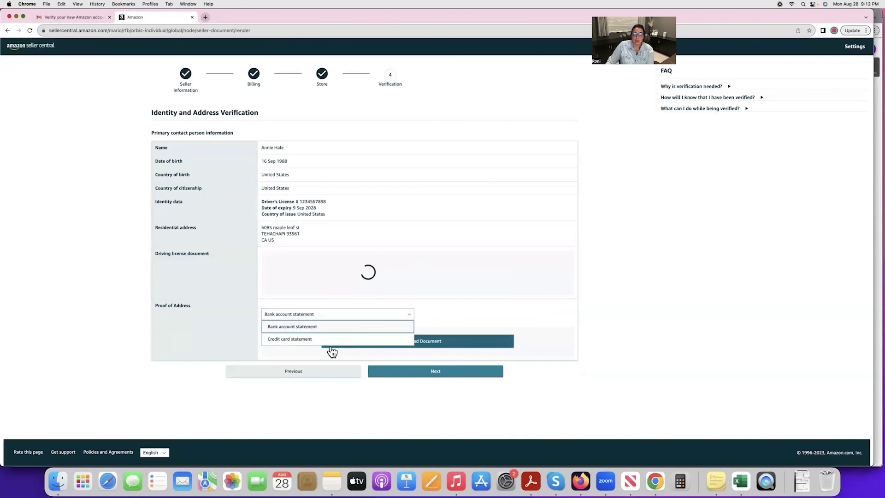
click(486, 302)
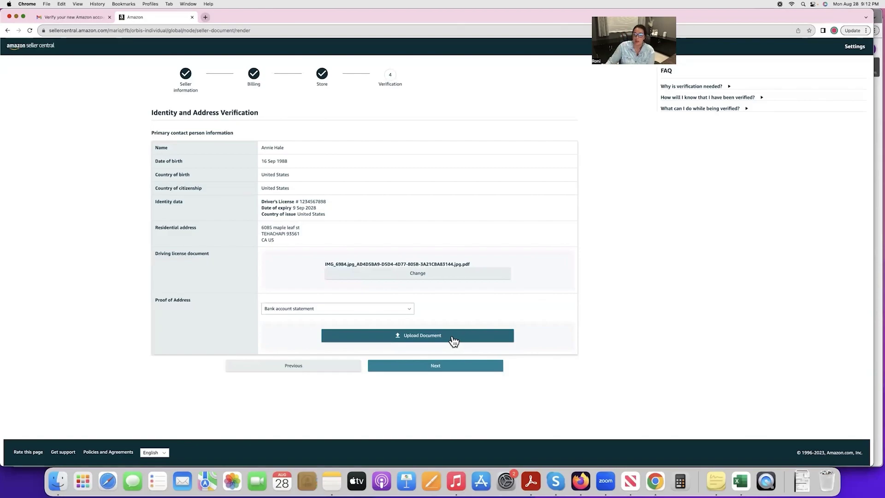
Step: Upload the 5BE3E96A bank statement PDF from Downloads as proof of address and submit the documents
click(452, 337)
click(509, 326)
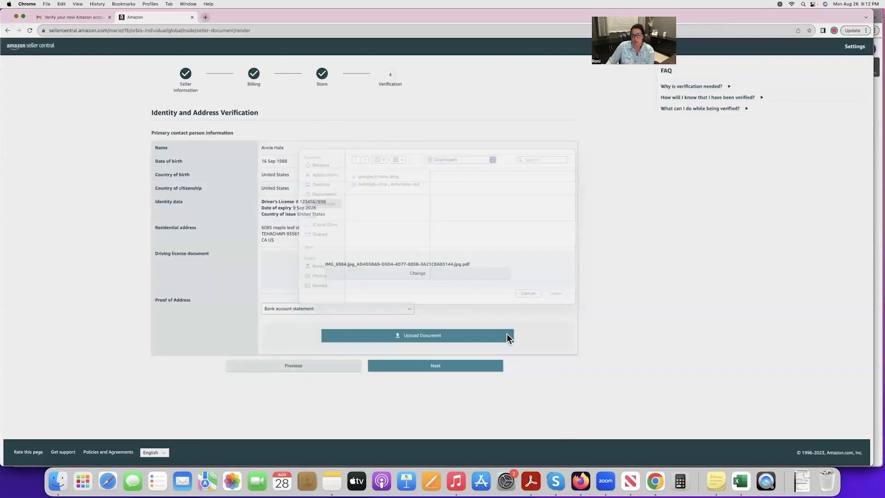
scroll(403, 256, down, 5)
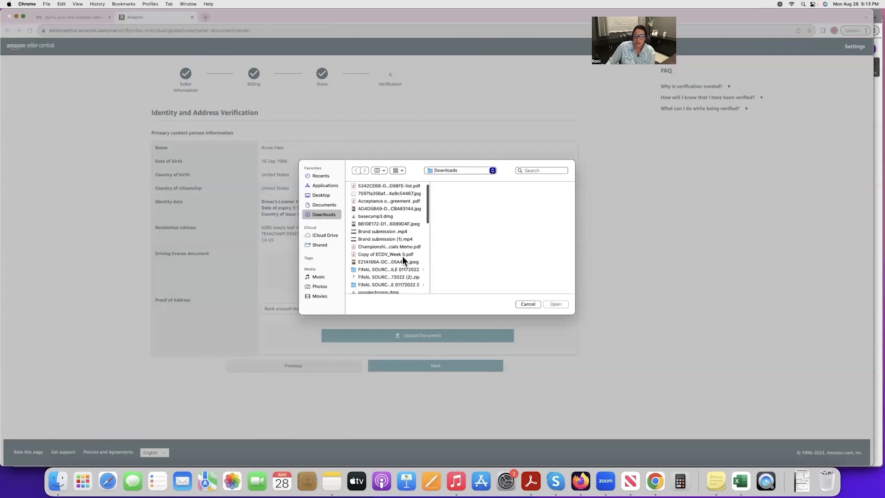
scroll(403, 256, up, 5)
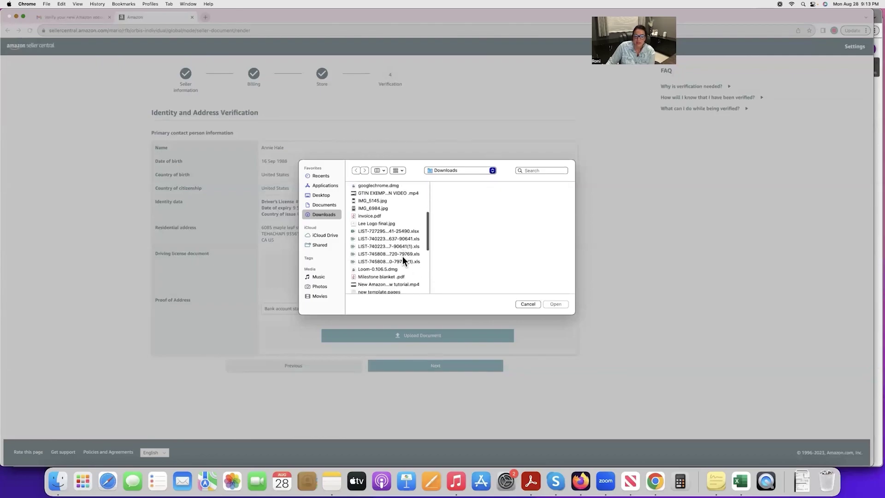
click(395, 189)
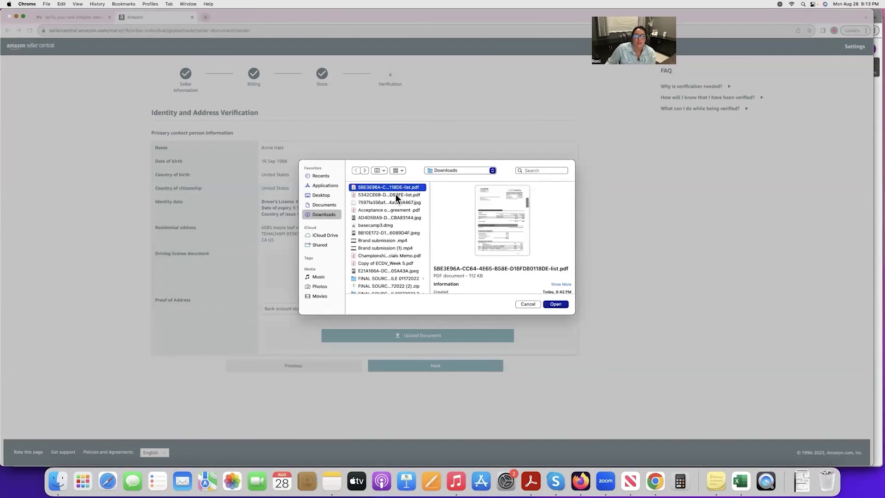
click(556, 303)
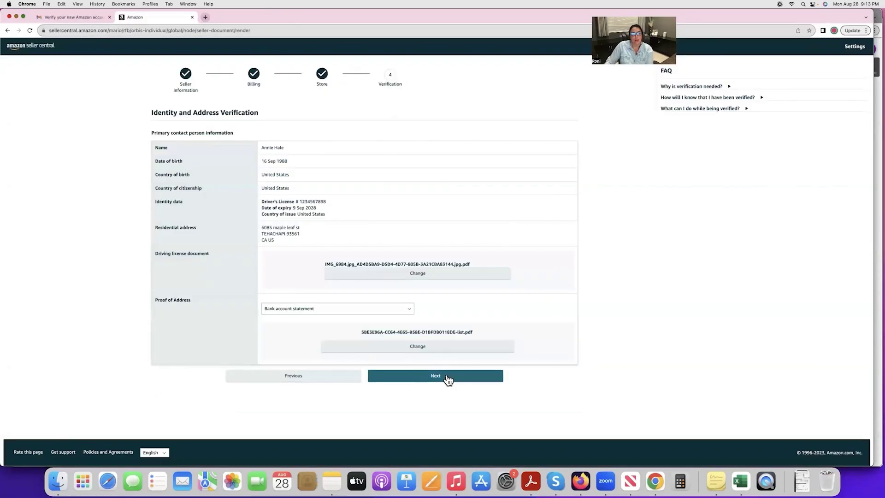
click(445, 379)
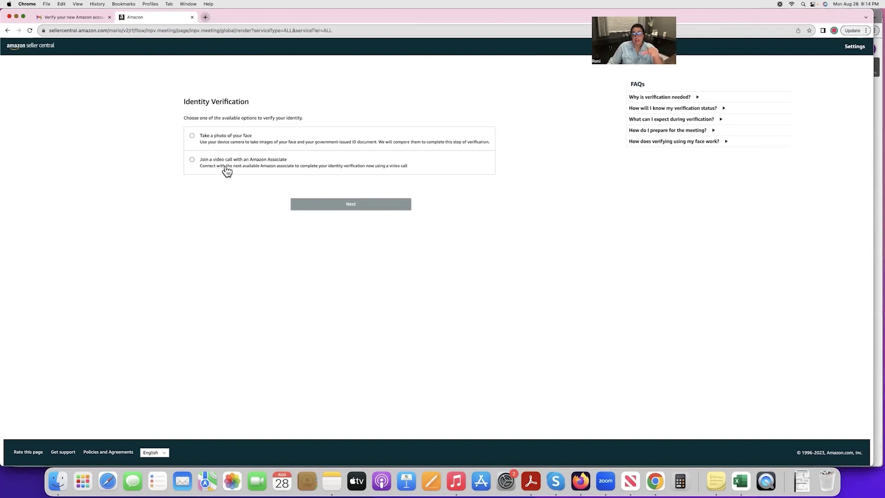
Step: Pick 'Take a photo of your face' for identity verification and consent to facial data use
click(192, 136)
click(346, 207)
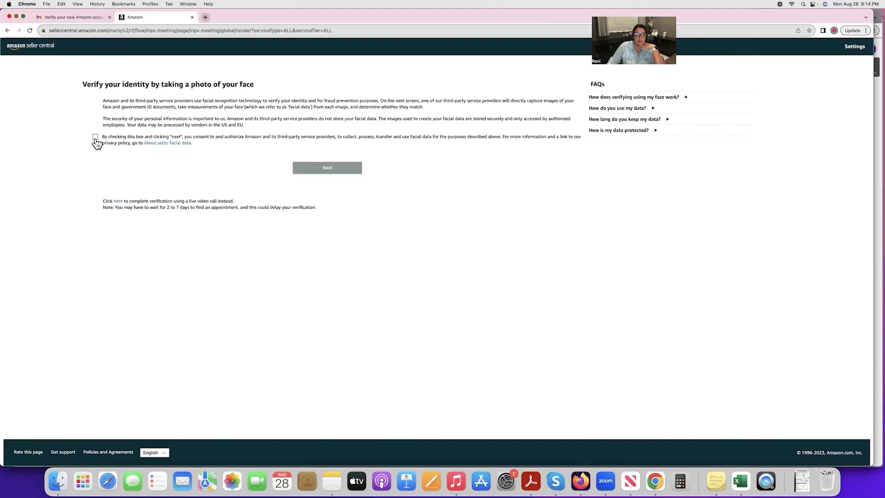
click(95, 138)
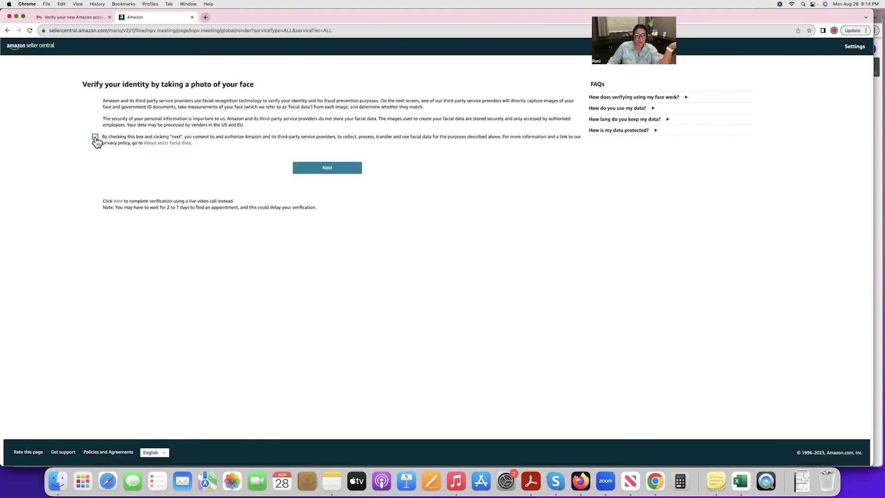
click(333, 174)
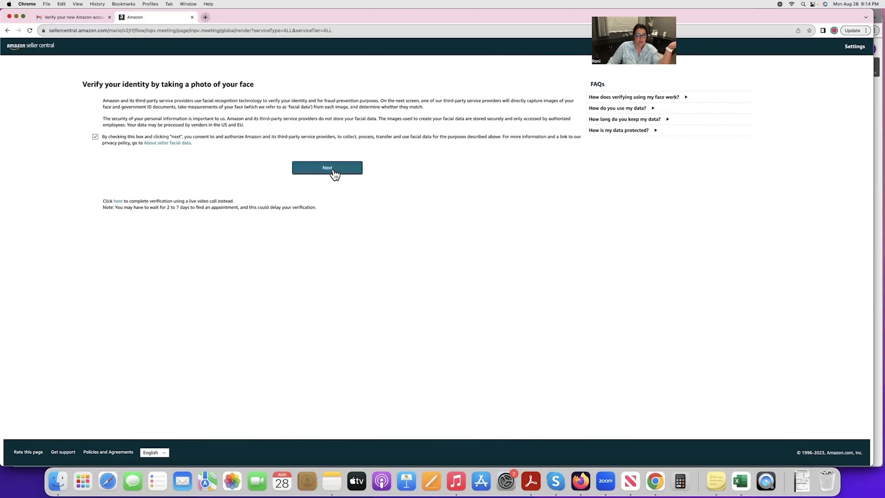